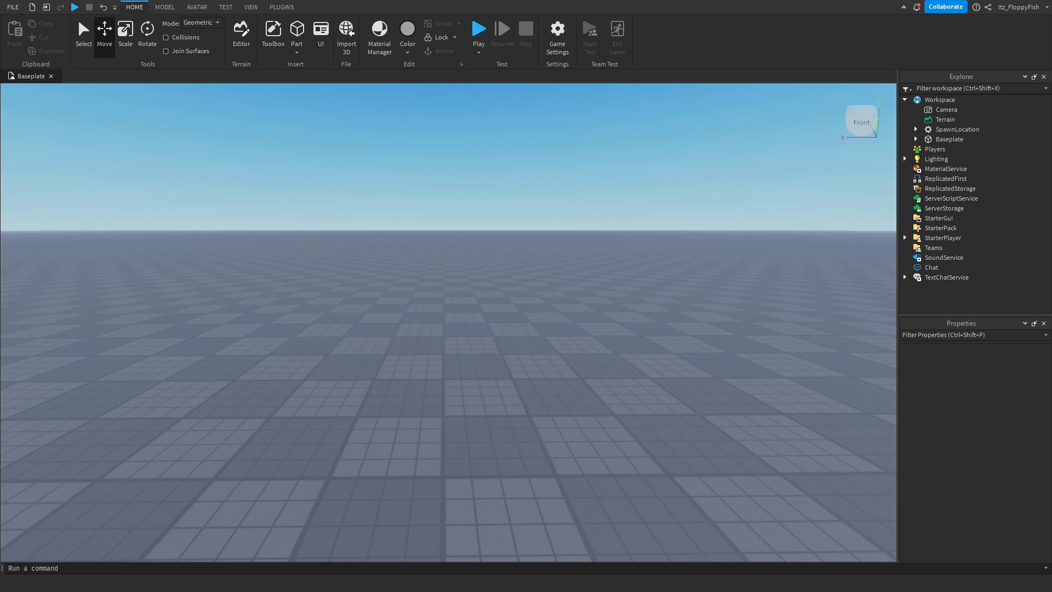
# Switch the ribbon to the View tab to show the studio panel settings.
pyautogui.click(251, 7)
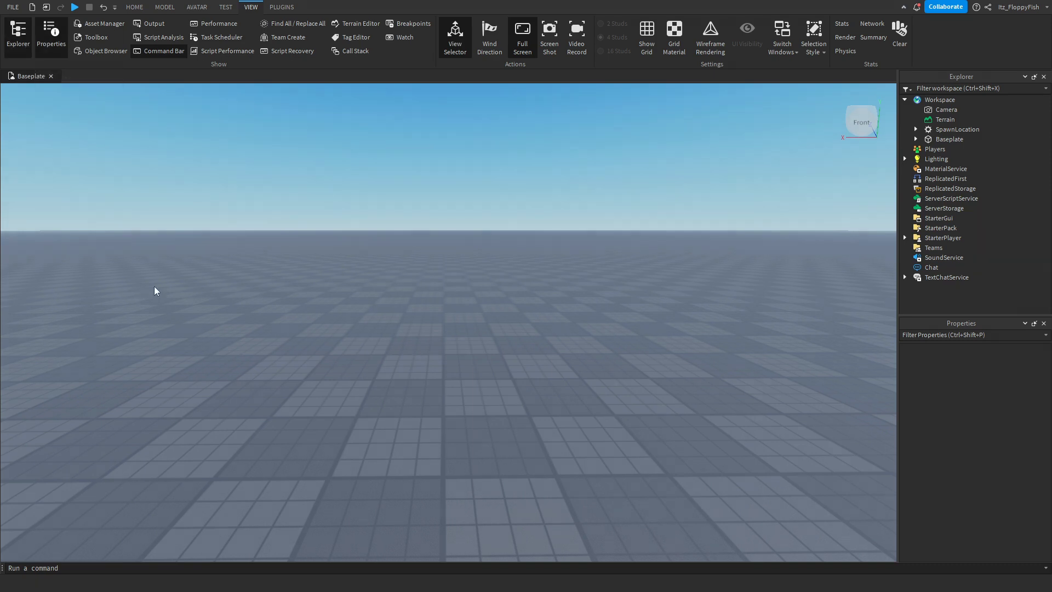
# Insert a ScreenGui under StarterGui with a Frame inside, stretched to fill the whole viewport.
pyautogui.click(962, 218)
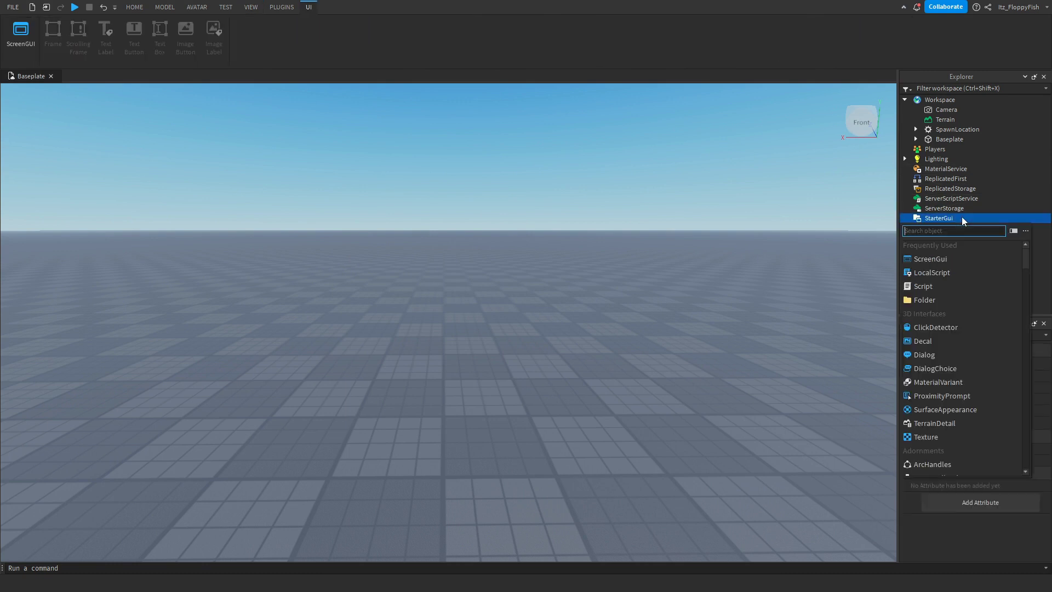
pyautogui.click(945, 258)
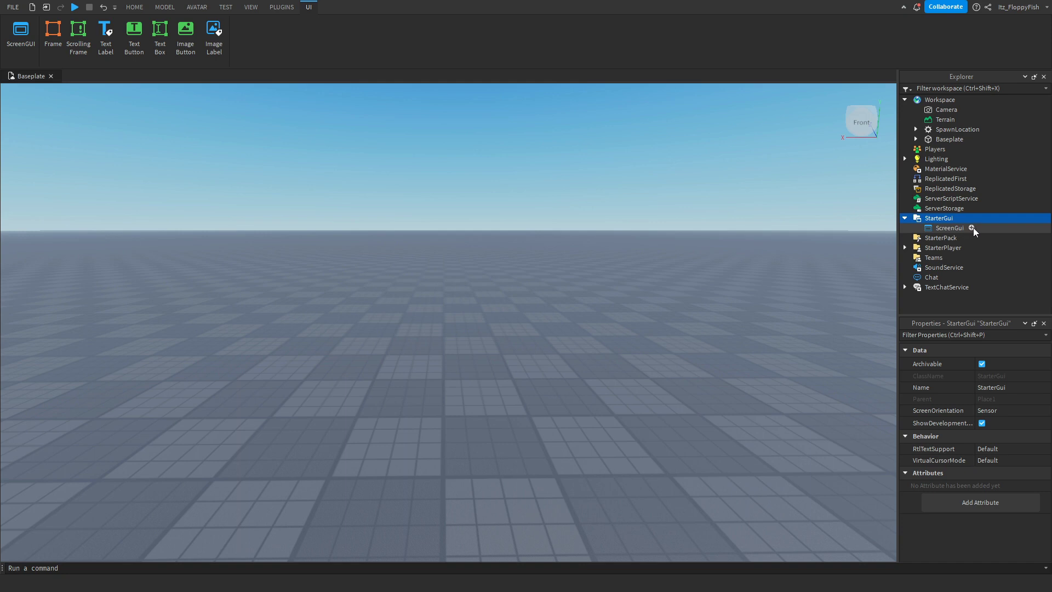
pyautogui.click(972, 228)
pyautogui.click(947, 266)
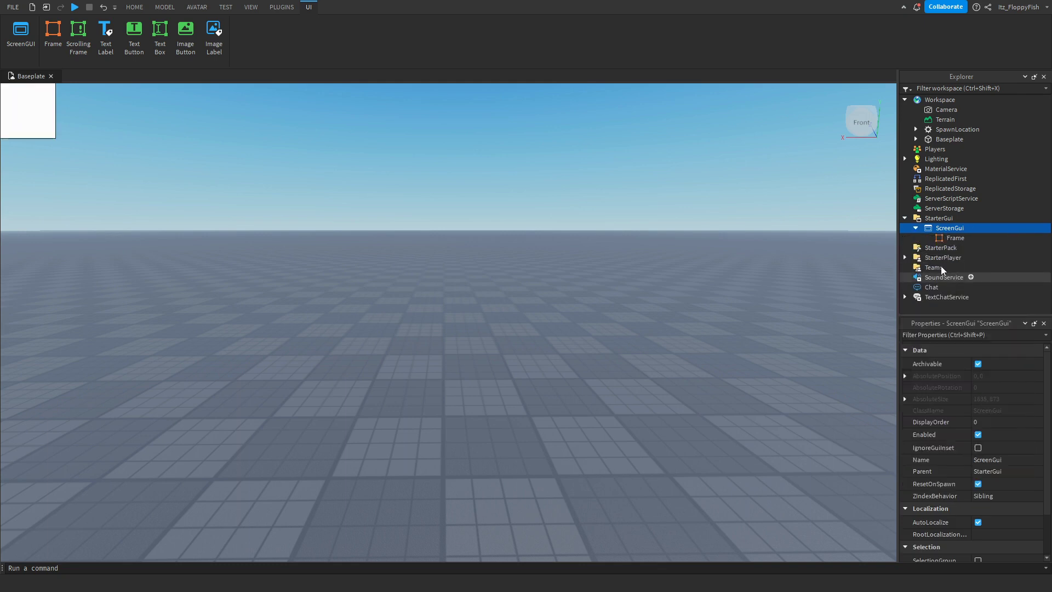
pyautogui.click(42, 129)
pyautogui.moveTo(56, 138); pyautogui.dragTo(894, 557)
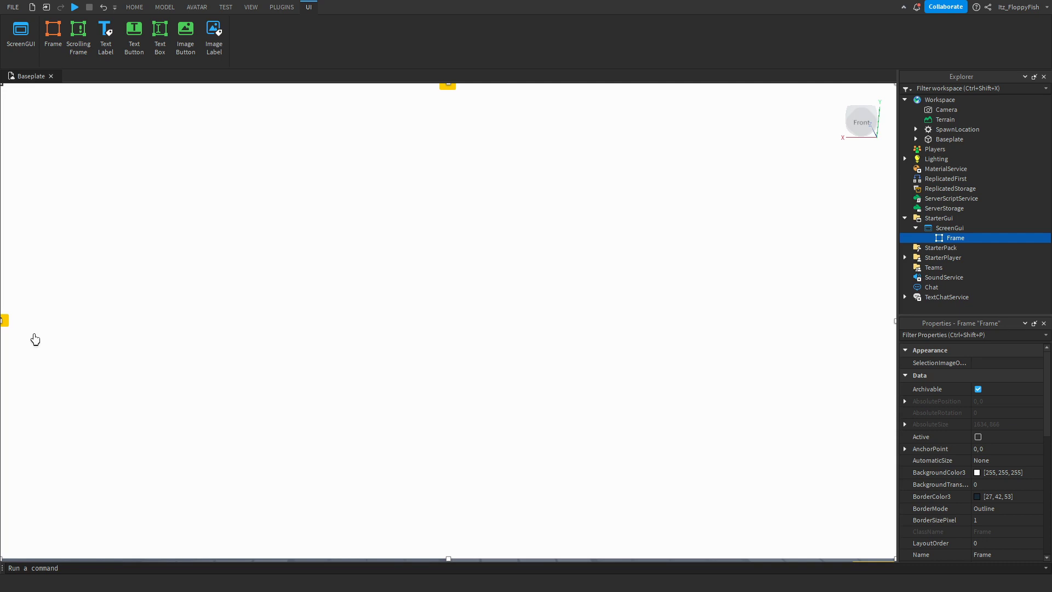
# Set the frame's BackgroundTransparency to 1 and rename it MainFrame.
pyautogui.click(1003, 484)
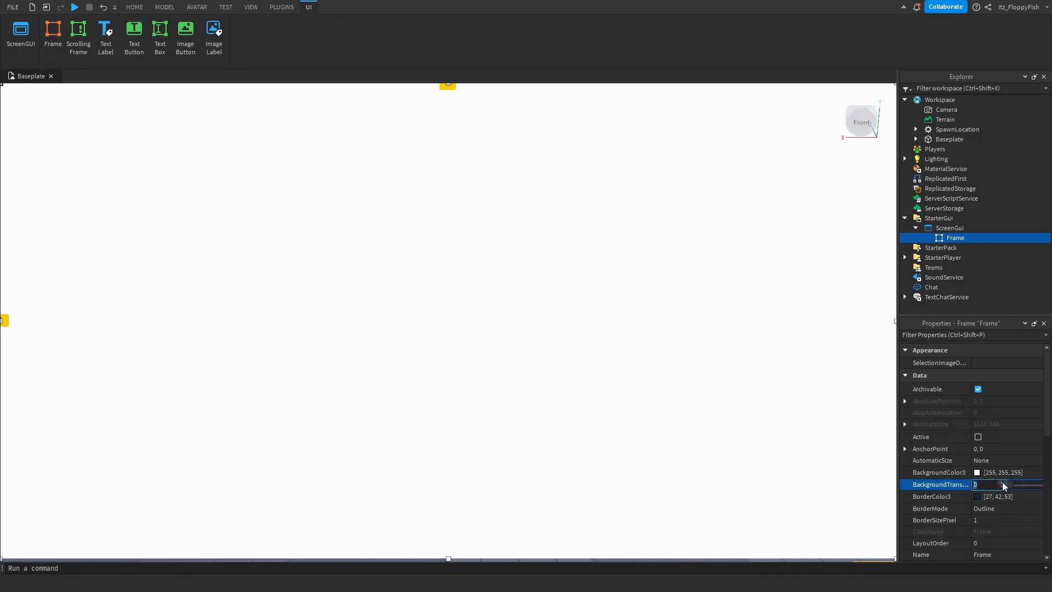
pyautogui.write('1')
pyautogui.press('Return')
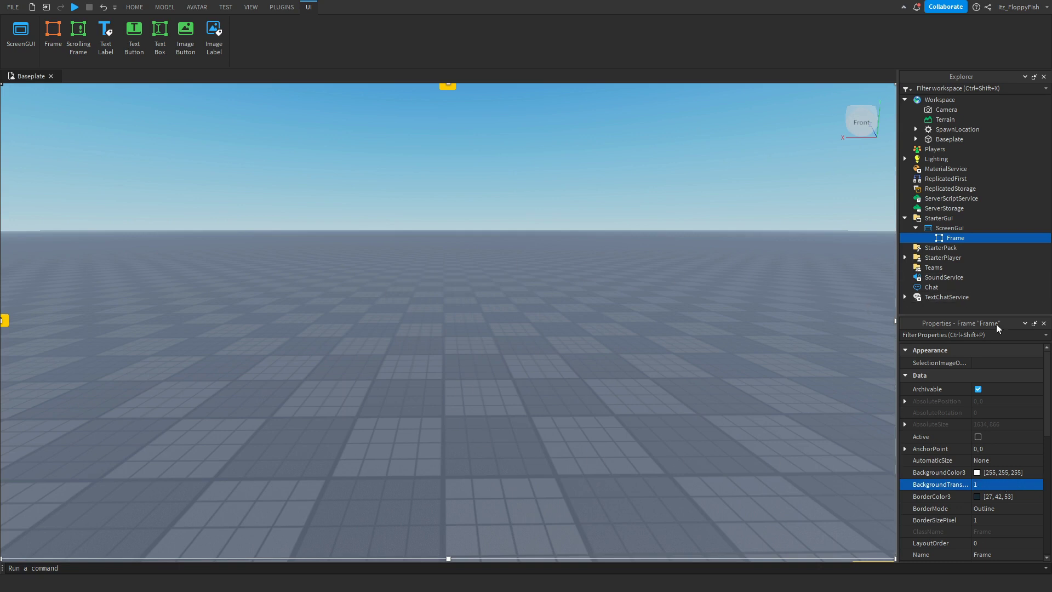
pyautogui.click(1002, 555)
pyautogui.write('MainFrame')
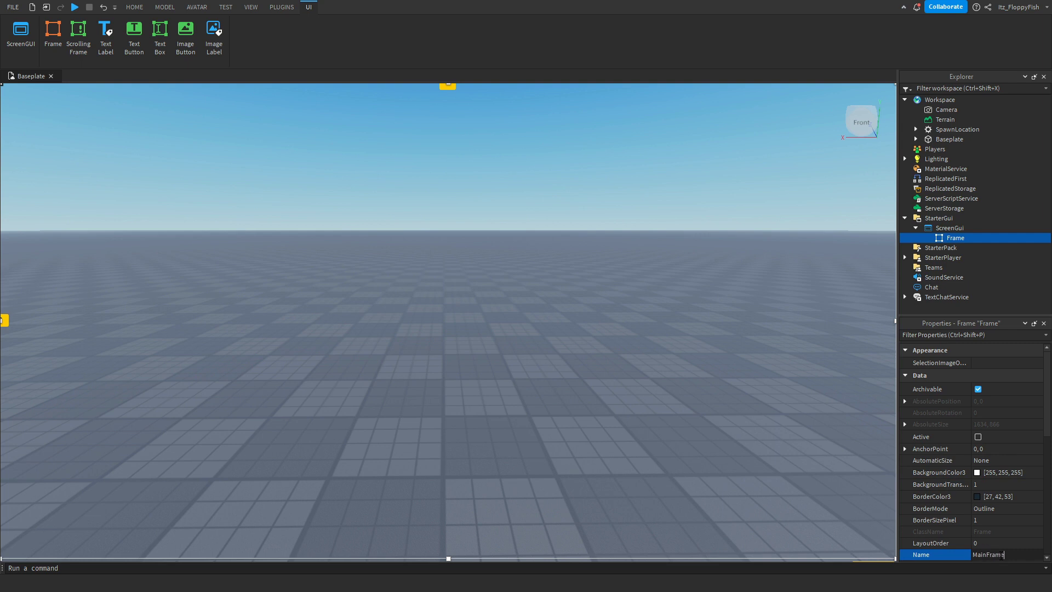
pyautogui.press('Return')
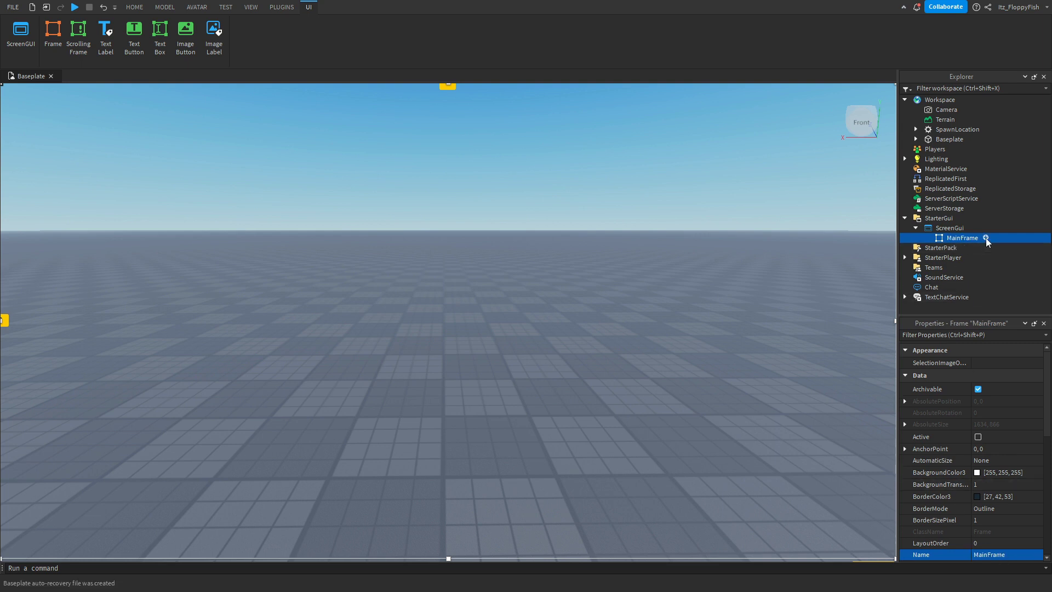
pyautogui.click(985, 238)
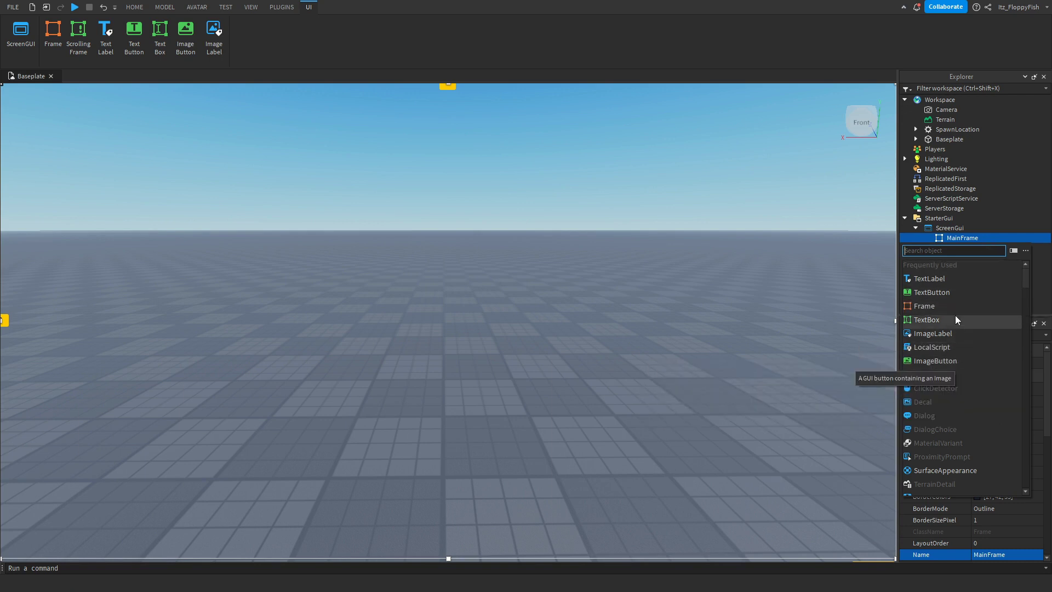
# Insert a TextButton into MainFrame and move it to the left edge at mid-height.
pyautogui.click(946, 296)
pyautogui.moveTo(95, 100); pyautogui.dragTo(101, 318)
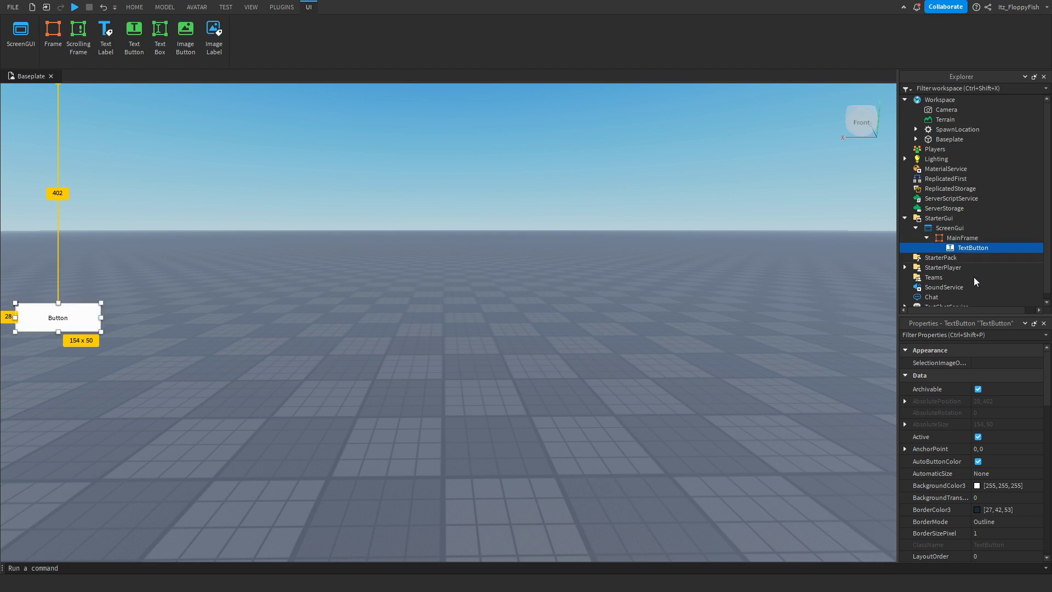
pyautogui.scroll(-5, 987, 444)
pyautogui.scroll(-8, 990, 447)
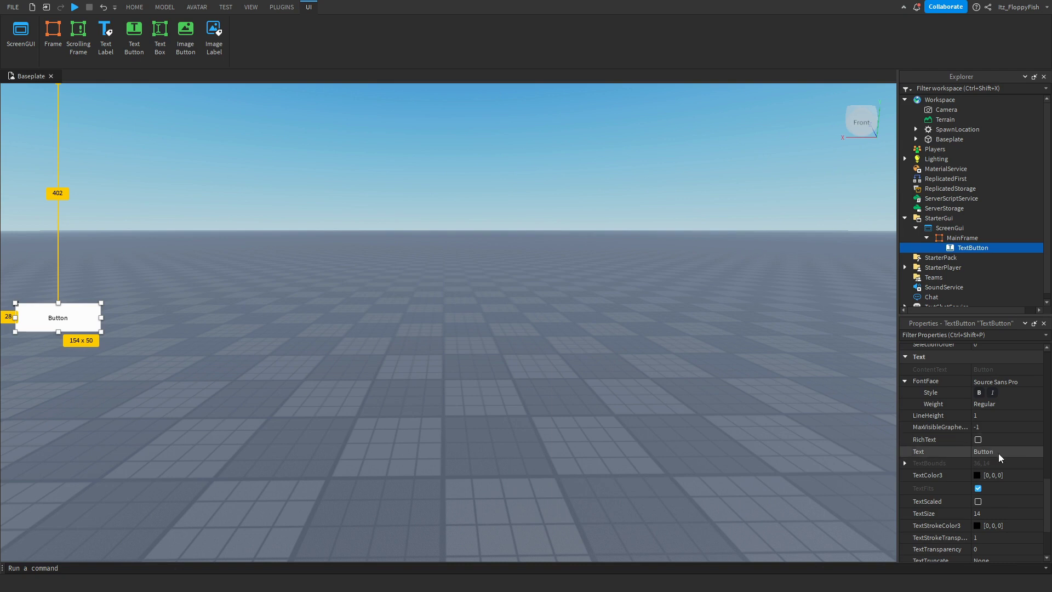
# Set the button font to Fredoka One, enable TextScaled, and change its text to Teleport.
pyautogui.click(988, 382)
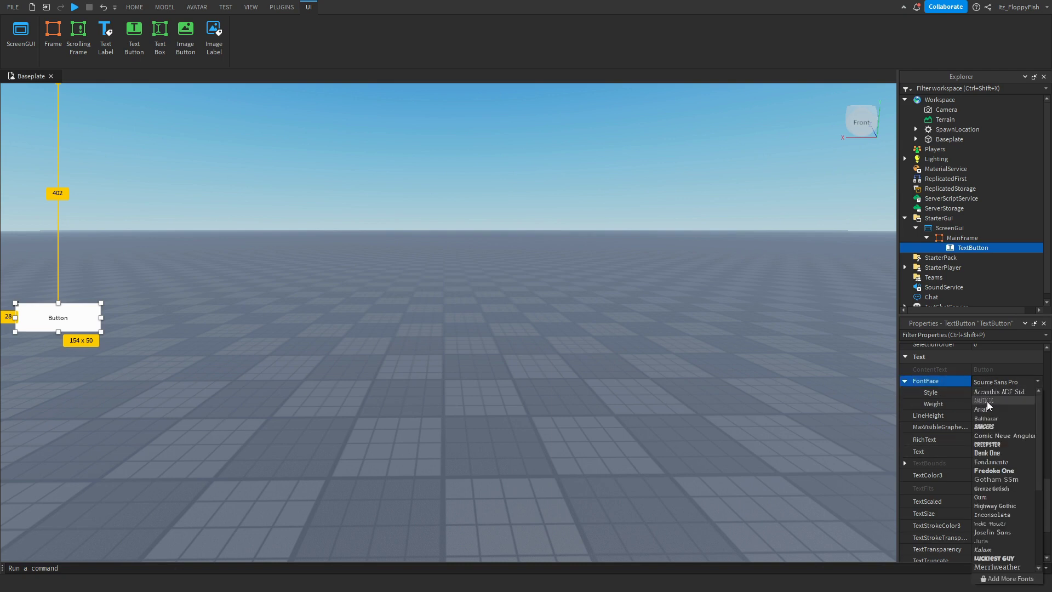
pyautogui.click(999, 470)
pyautogui.click(979, 502)
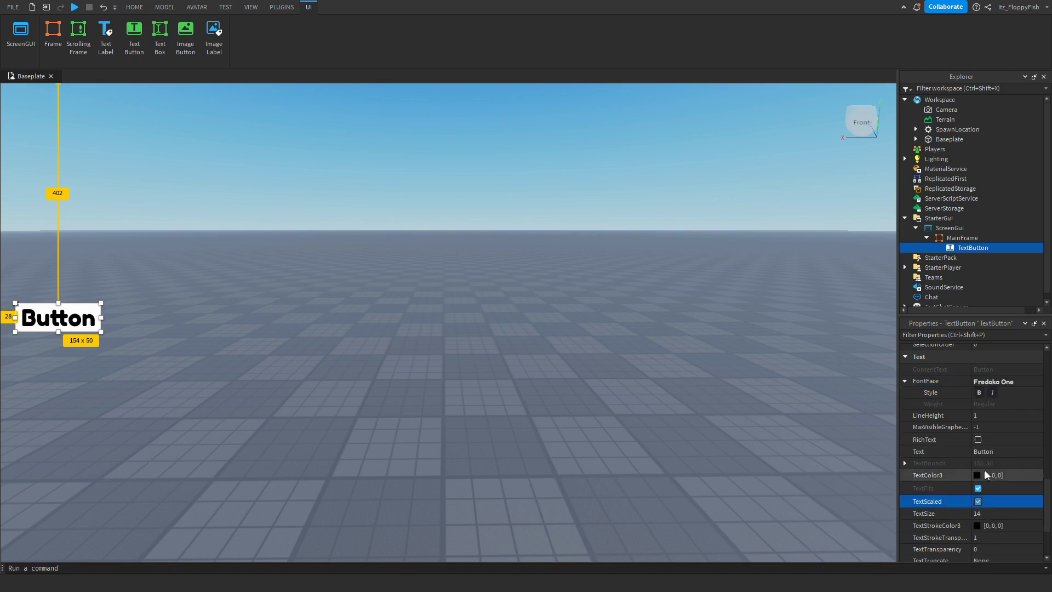
pyautogui.click(986, 452)
pyautogui.press('BackSpace')
pyautogui.write('Teleport')
pyautogui.press('Return')
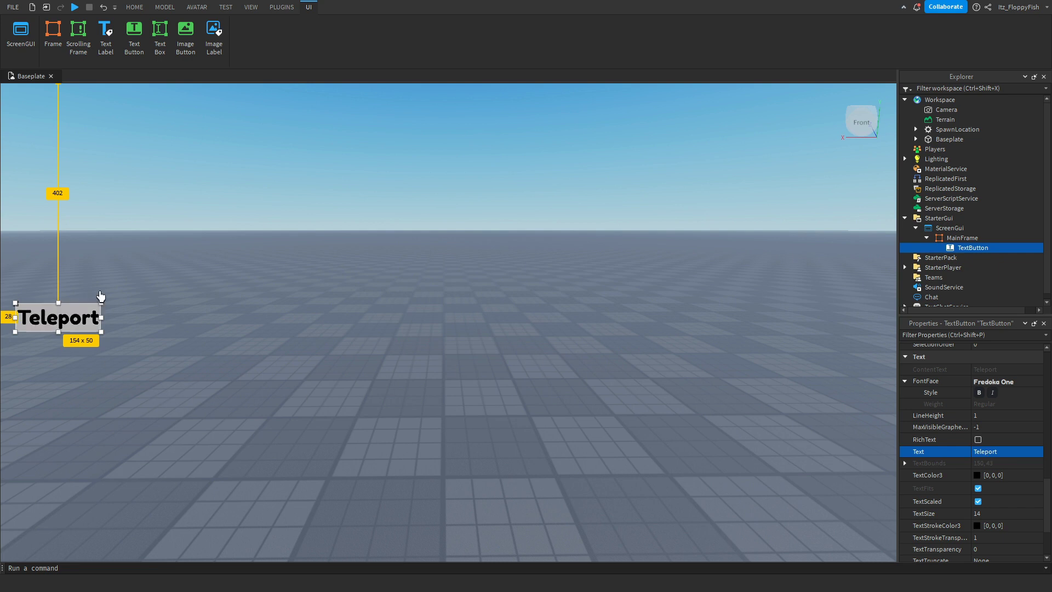
pyautogui.click(186, 362)
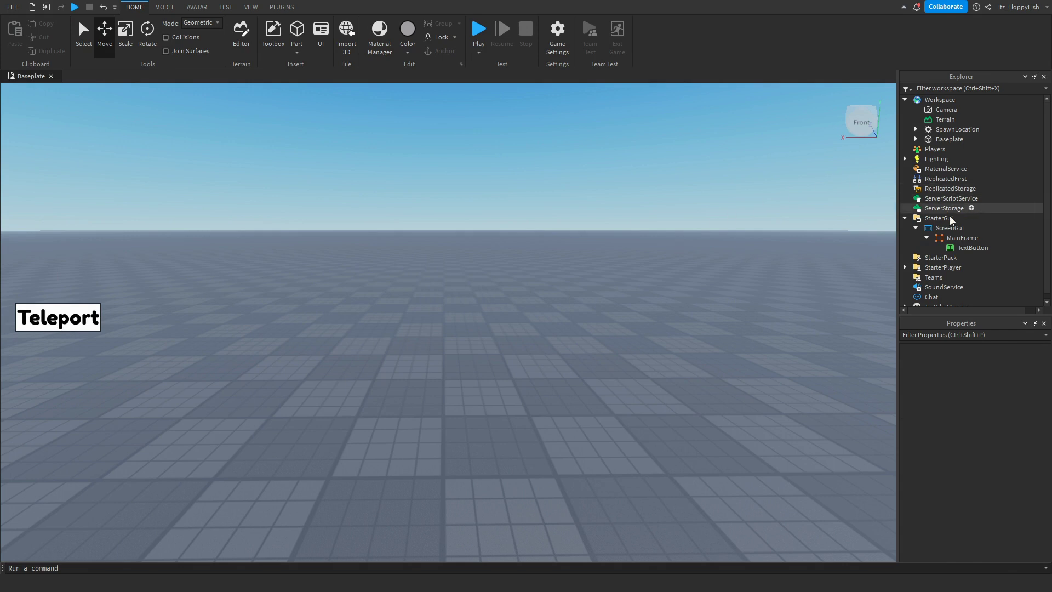
# Add a LocalScript to the Teleport button with a MouseButton1Click handler toggling Frame.Visible.
pyautogui.click(957, 247)
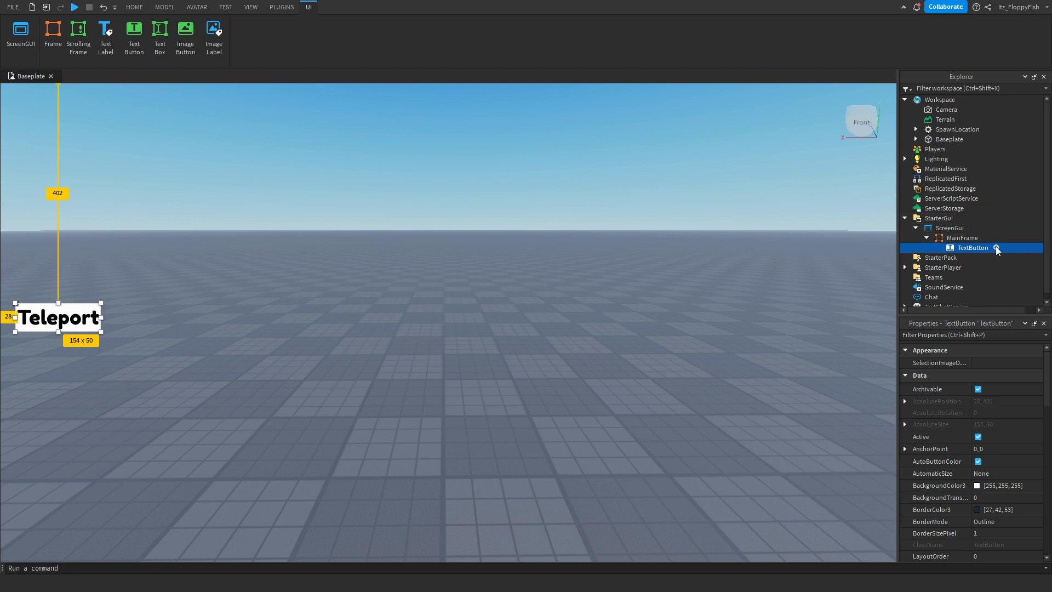
pyautogui.click(996, 248)
pyautogui.click(959, 287)
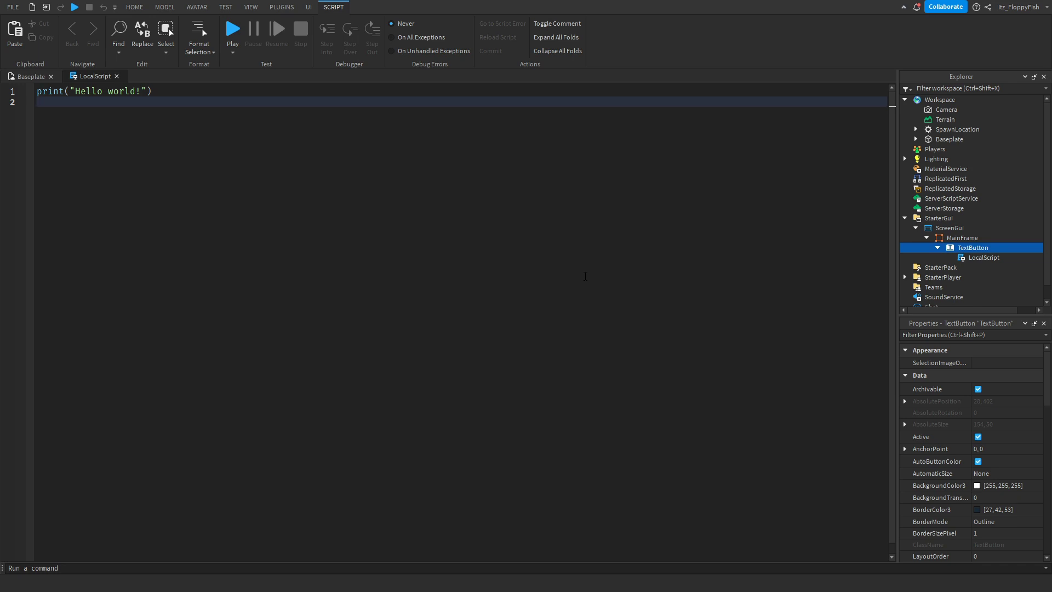
pyautogui.hotkey('ctrl', 'a')
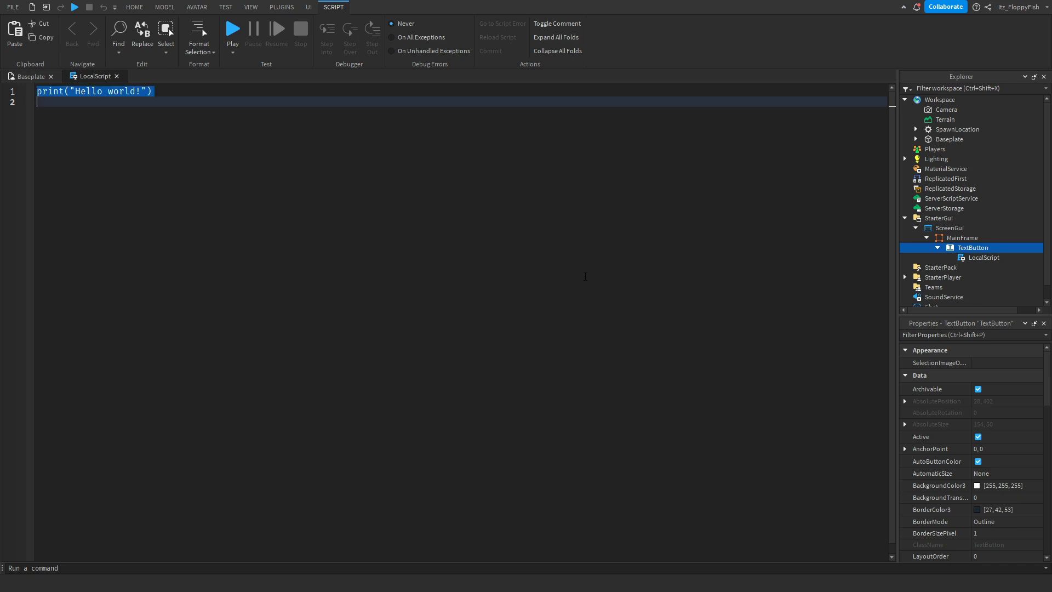
pyautogui.press('BackSpace')
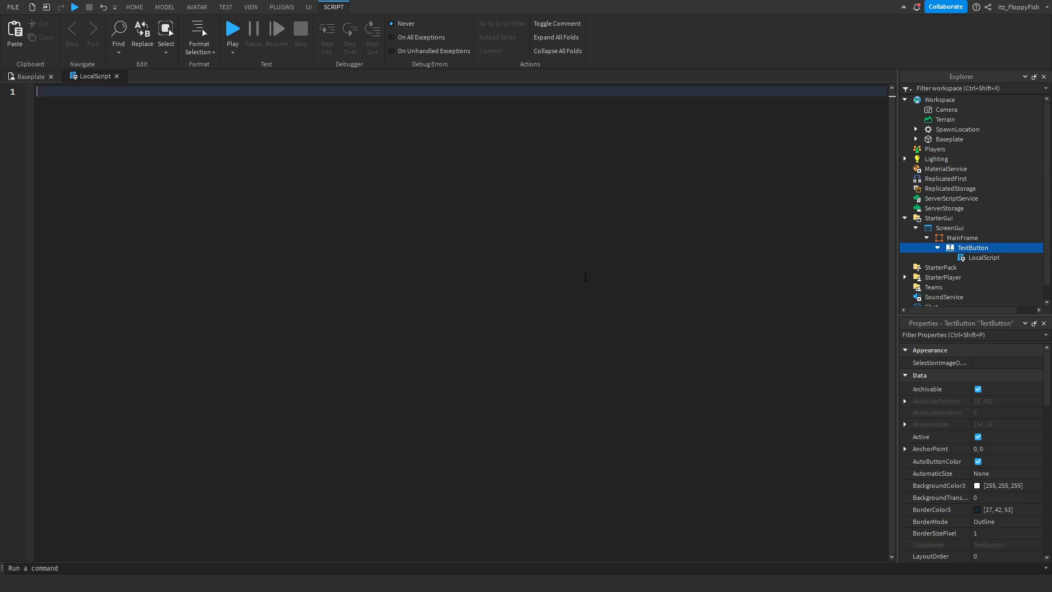
pyautogui.write('script.Parent.MouseButton1Click:Connect(function() \tscript.Parent.Parent.Parent.Frame.Visible = not script.Parent.Parent.Parent.Frame.Visible end)')
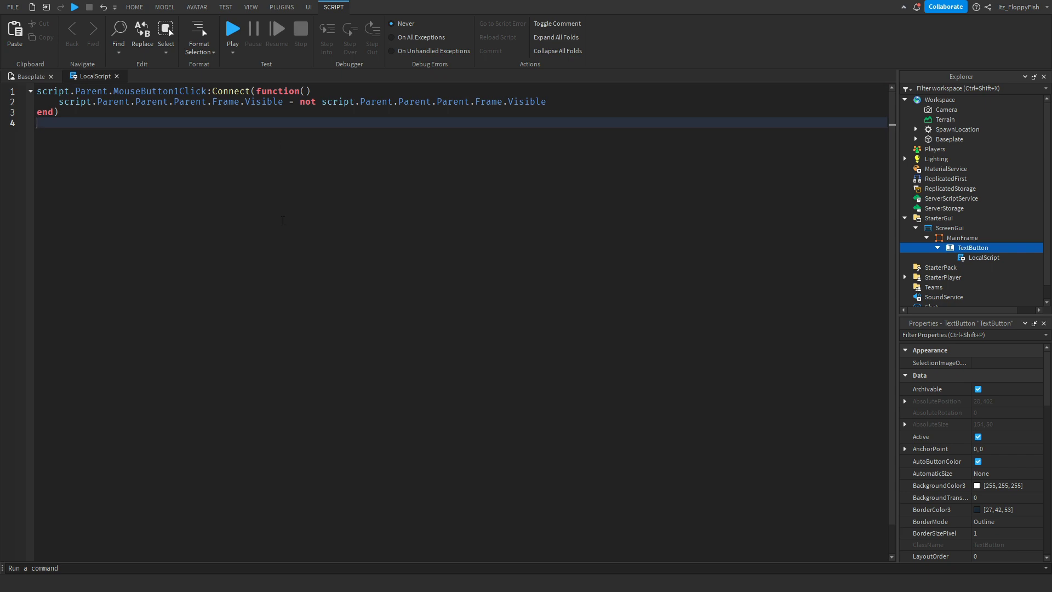
# Add a new Frame under ScreenGui, sized about 449 x 483 near the screen centre.
pyautogui.click(116, 77)
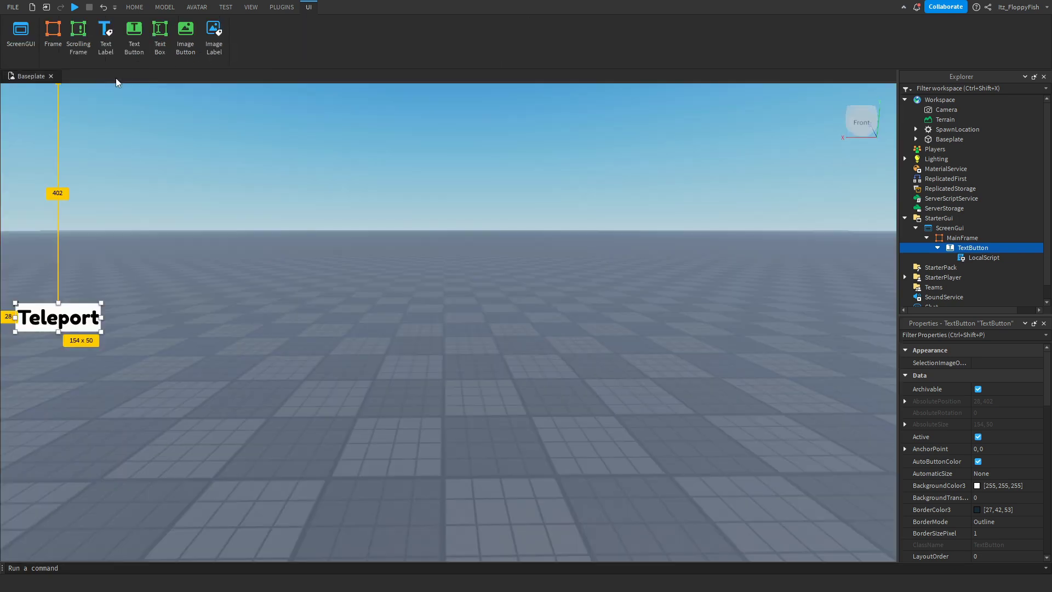
pyautogui.click(610, 236)
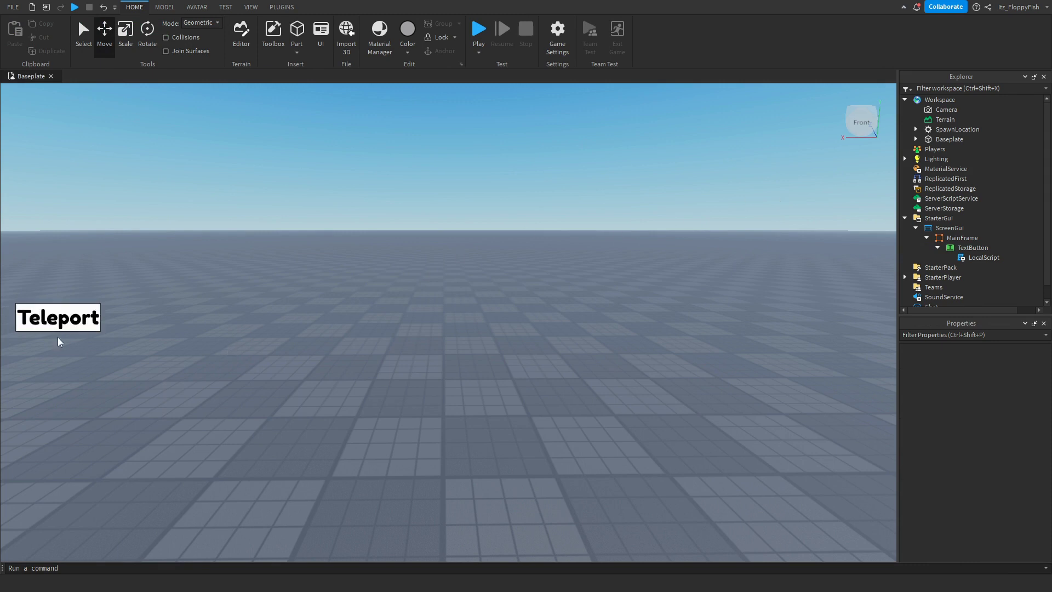
pyautogui.click(928, 239)
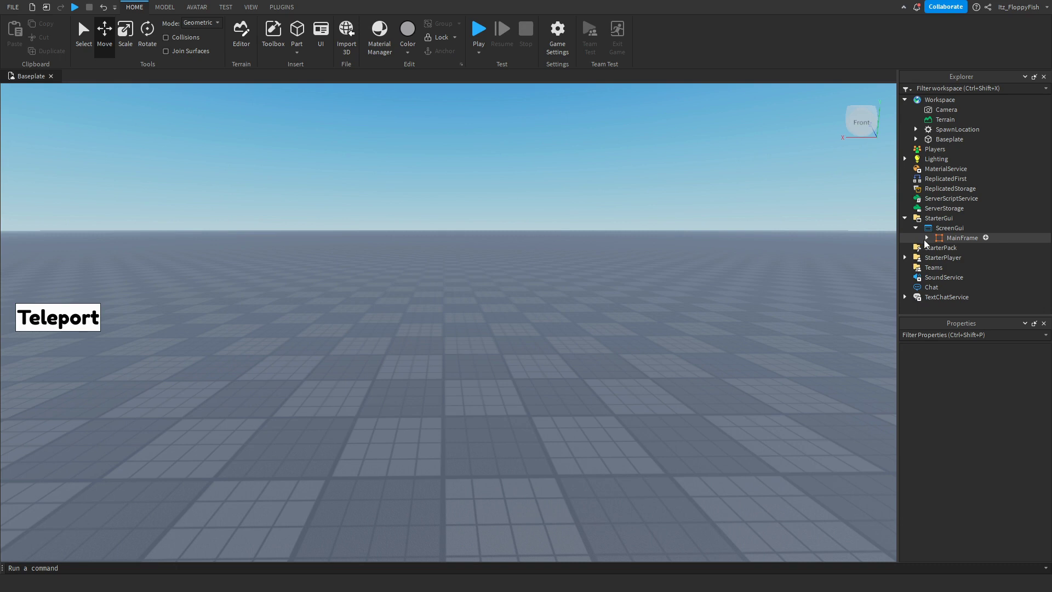
pyautogui.click(973, 229)
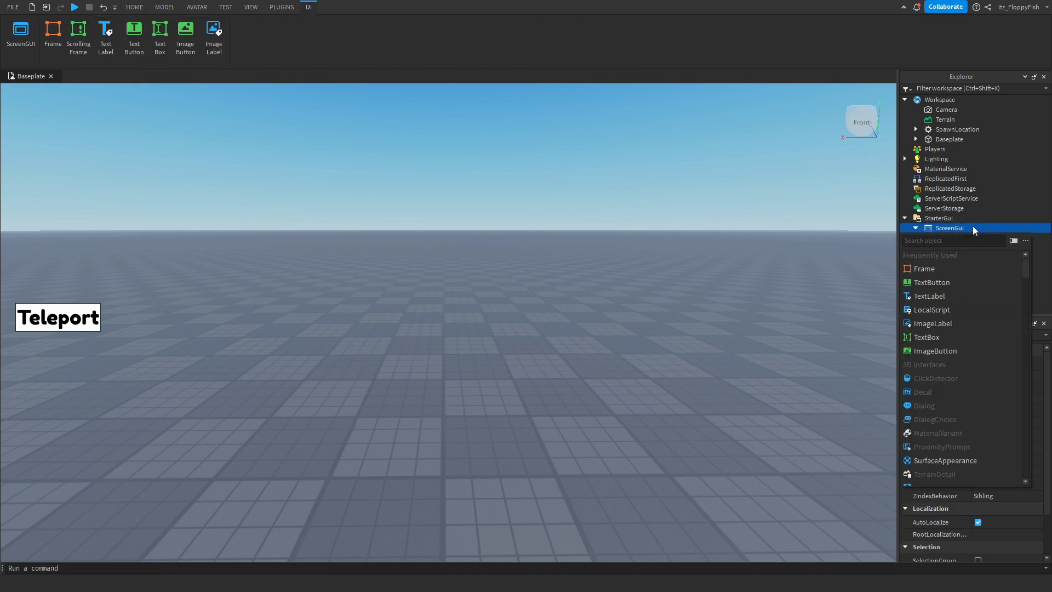
pyautogui.click(939, 274)
pyautogui.moveTo(39, 116); pyautogui.dragTo(610, 439)
pyautogui.moveTo(521, 353); pyautogui.dragTo(465, 335)
pyautogui.moveTo(549, 418); pyautogui.dragTo(607, 482)
pyautogui.moveTo(469, 337); pyautogui.dragTo(448, 344)
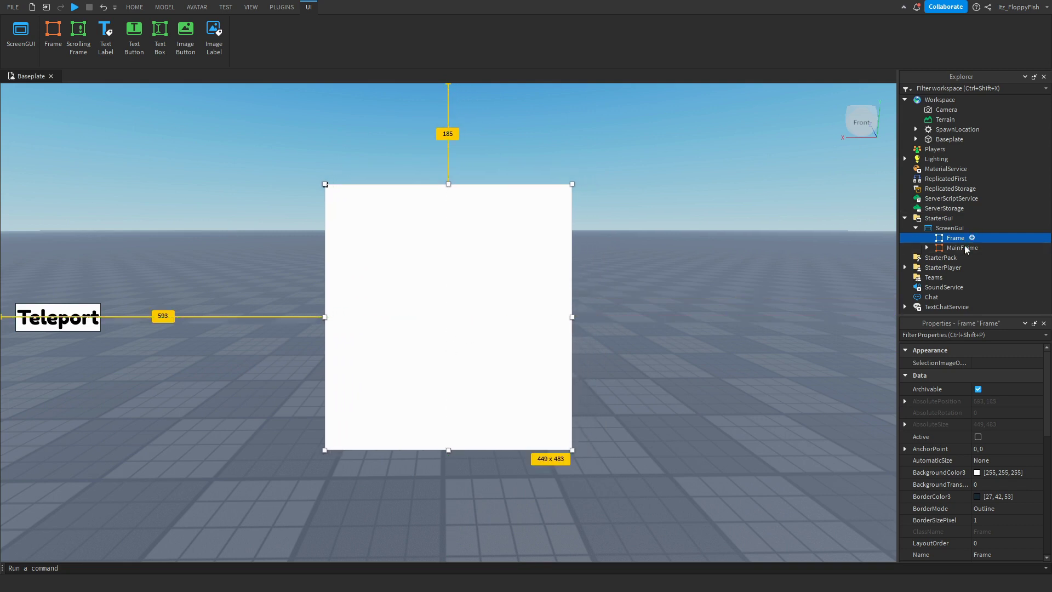
# Rename the new frame to TeleportFrame.
pyautogui.click(998, 553)
pyautogui.press('BackSpace')
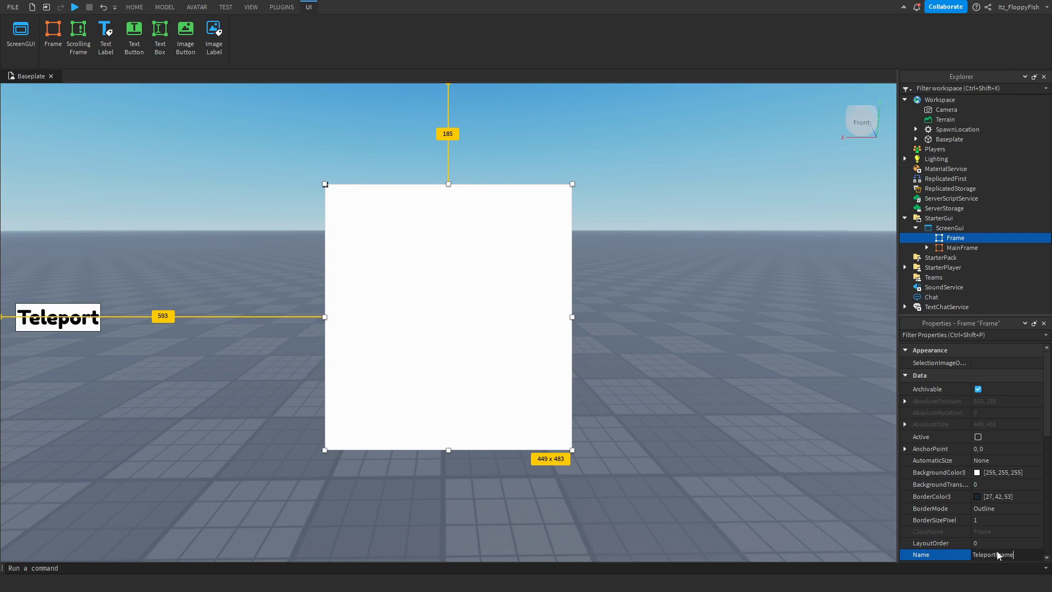
pyautogui.press('Return')
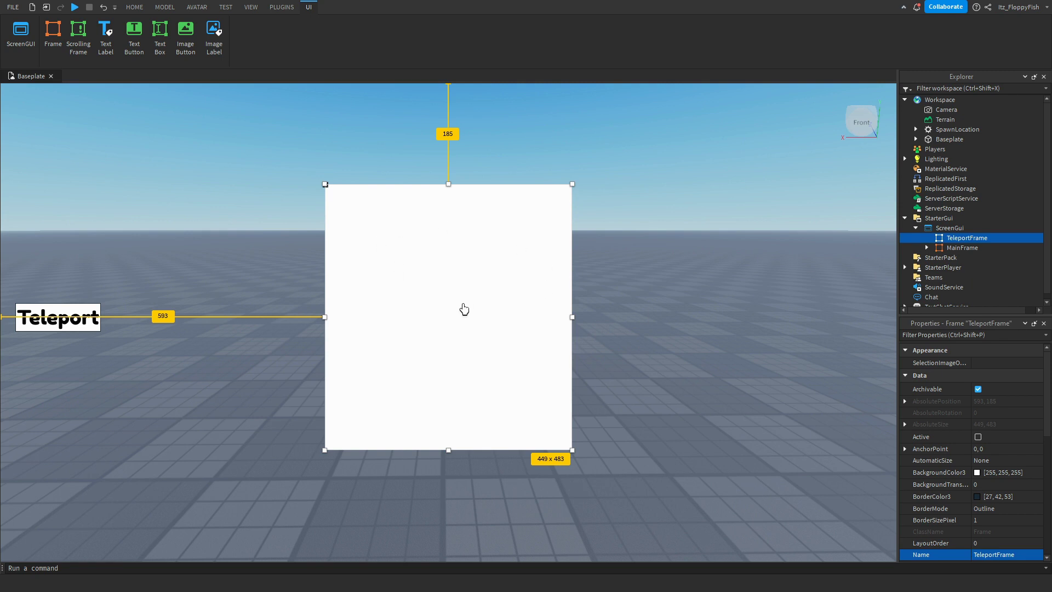
# Insert a UICorner into TeleportFrame and set its CornerRadius to 0, 15.
pyautogui.click(994, 238)
pyautogui.write('ui')
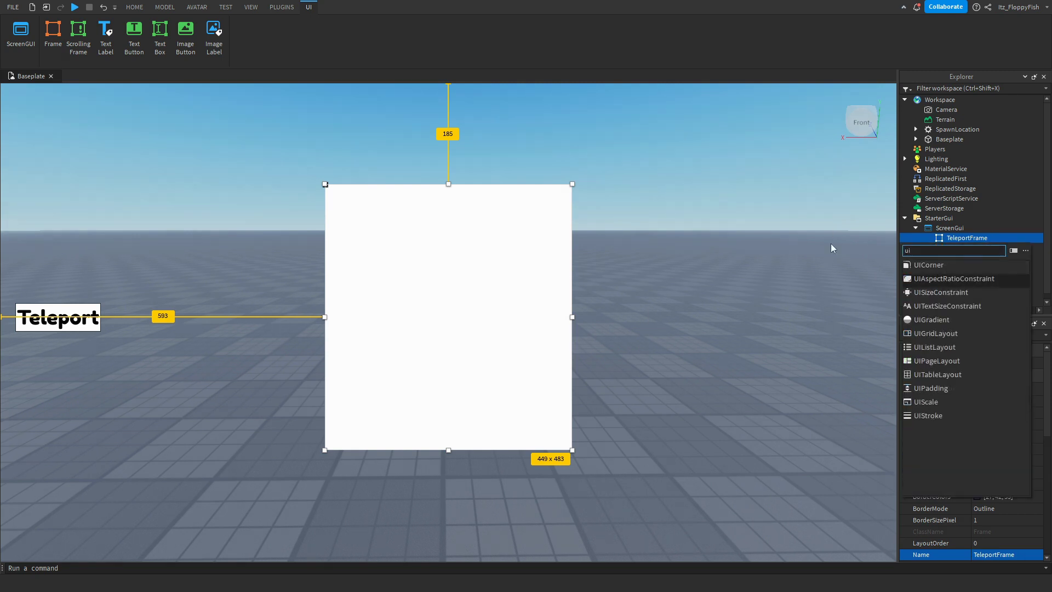
pyautogui.click(929, 264)
pyautogui.click(968, 248)
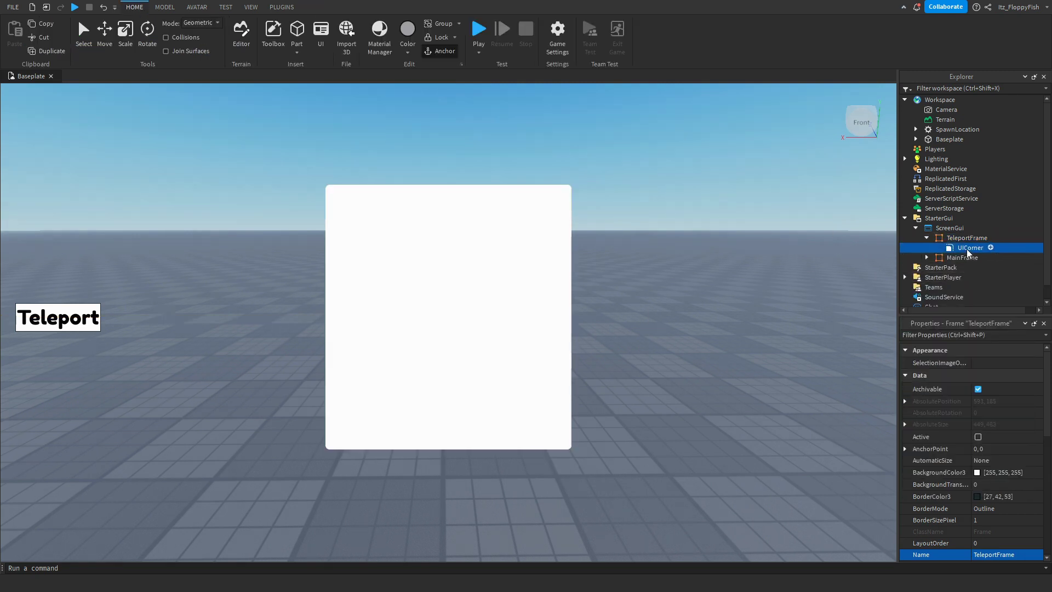
pyautogui.click(1002, 363)
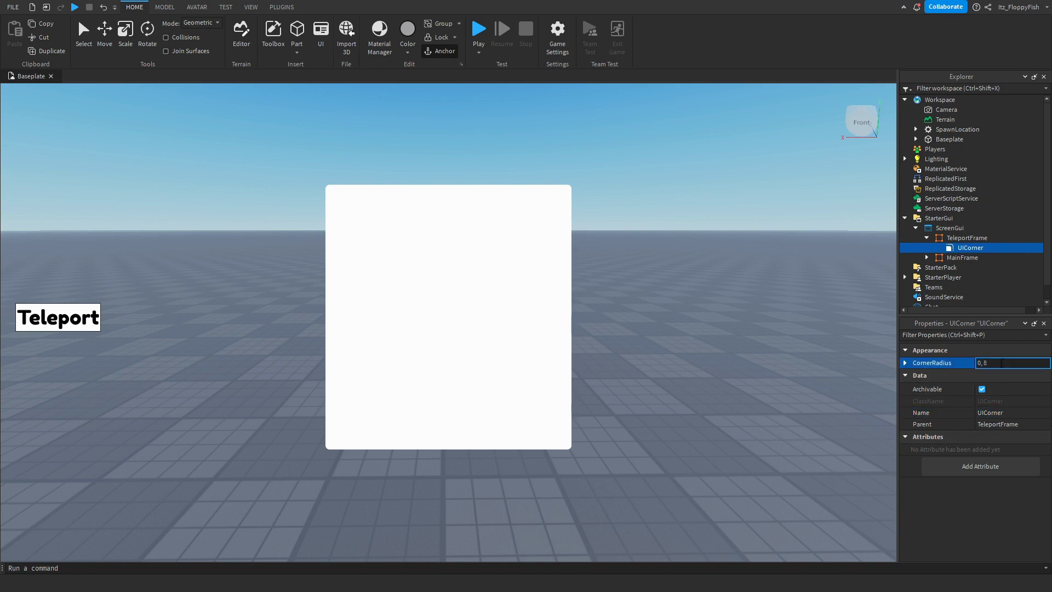
pyautogui.write('15')
pyautogui.press('Return')
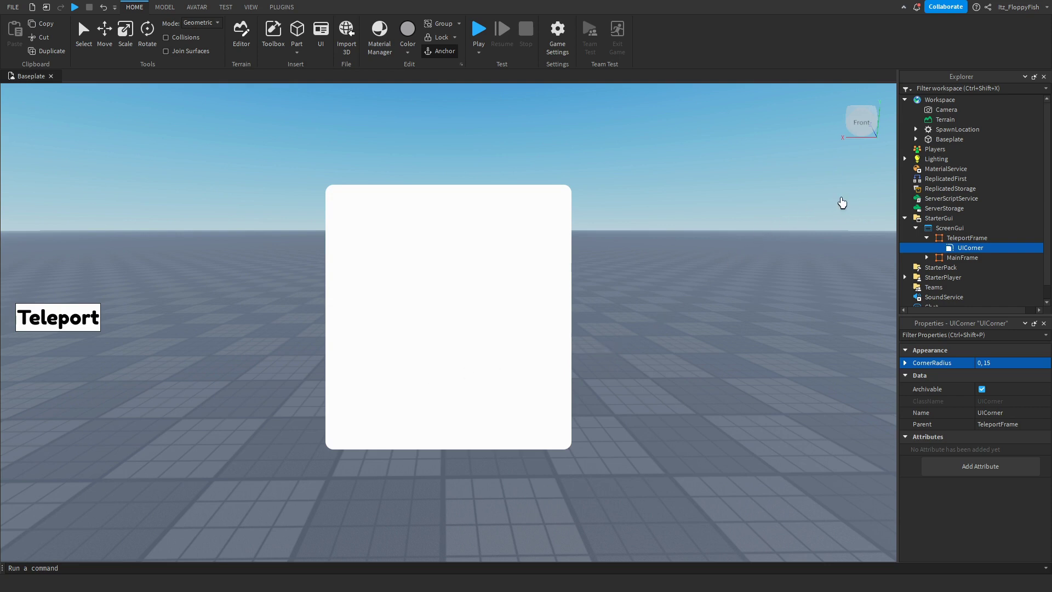
# Insert a 200 x 50 TextLabel into TeleportFrame and centre it along the panel's top edge.
pyautogui.click(991, 238)
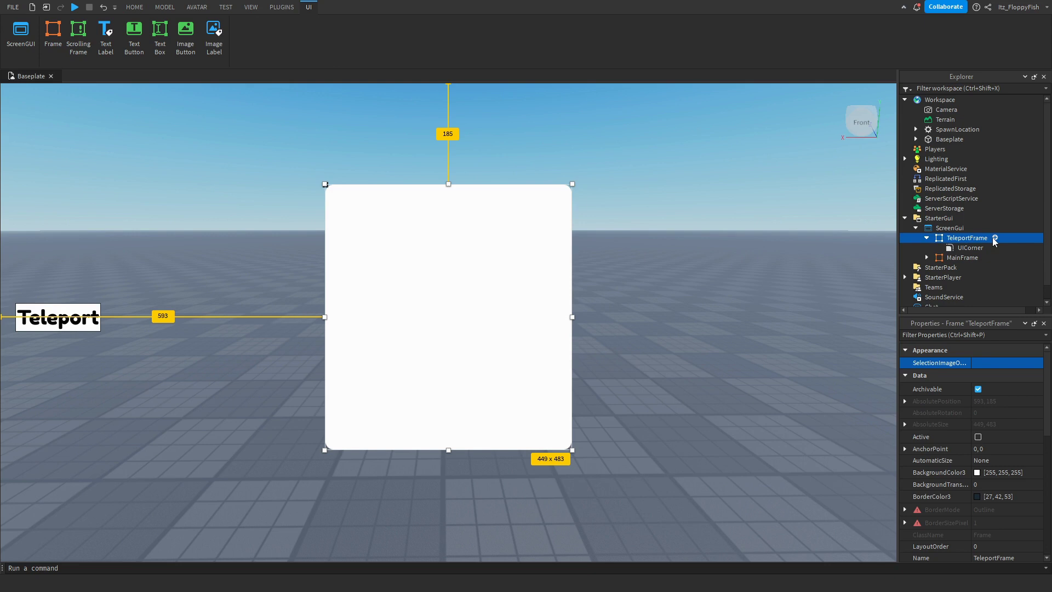
pyautogui.click(995, 237)
pyautogui.click(979, 278)
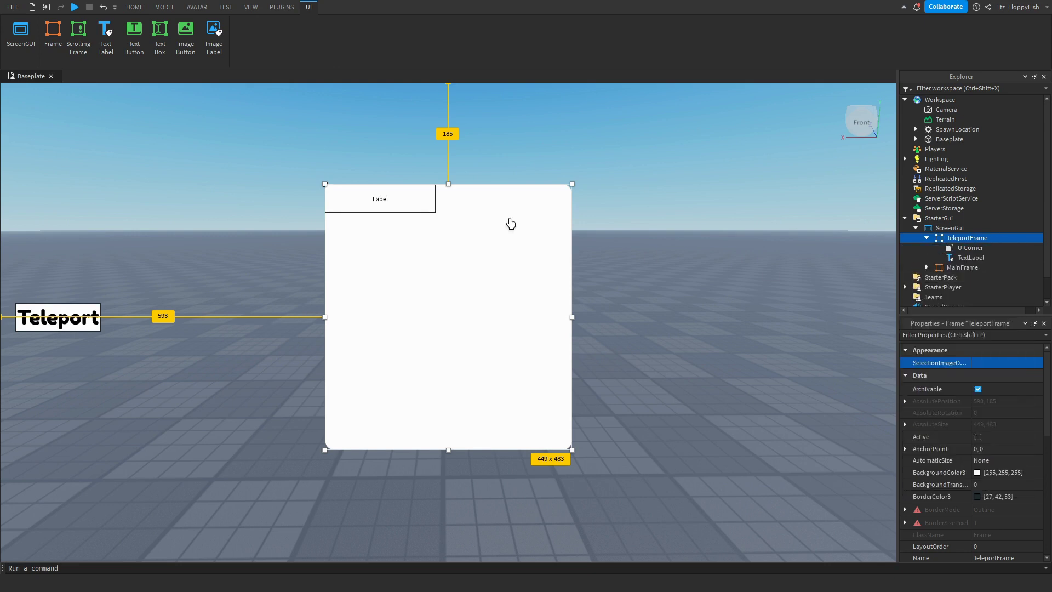
pyautogui.moveTo(404, 213); pyautogui.dragTo(471, 210)
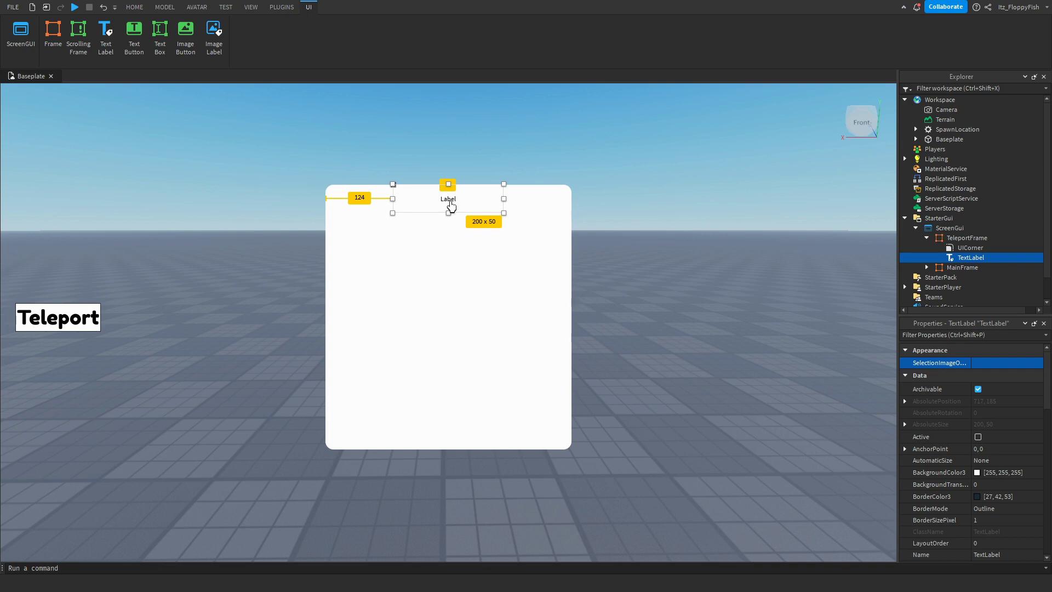
# Change the label's text to Teleport.
pyautogui.scroll(-10, 985, 495)
pyautogui.scroll(-4, 994, 488)
pyautogui.click(992, 496)
pyautogui.scroll(-2, 987, 476)
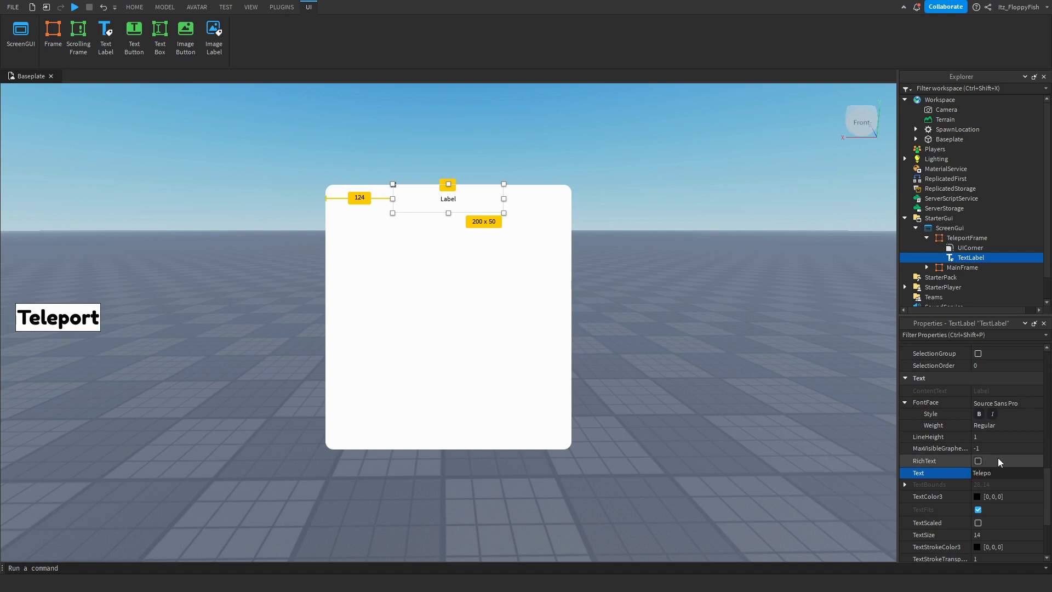
pyautogui.write('Teleporte')
pyautogui.press('BackSpace')
pyautogui.press('Return')
# Set the label font to Fredoka One with TextSize 50.
pyautogui.click(997, 403)
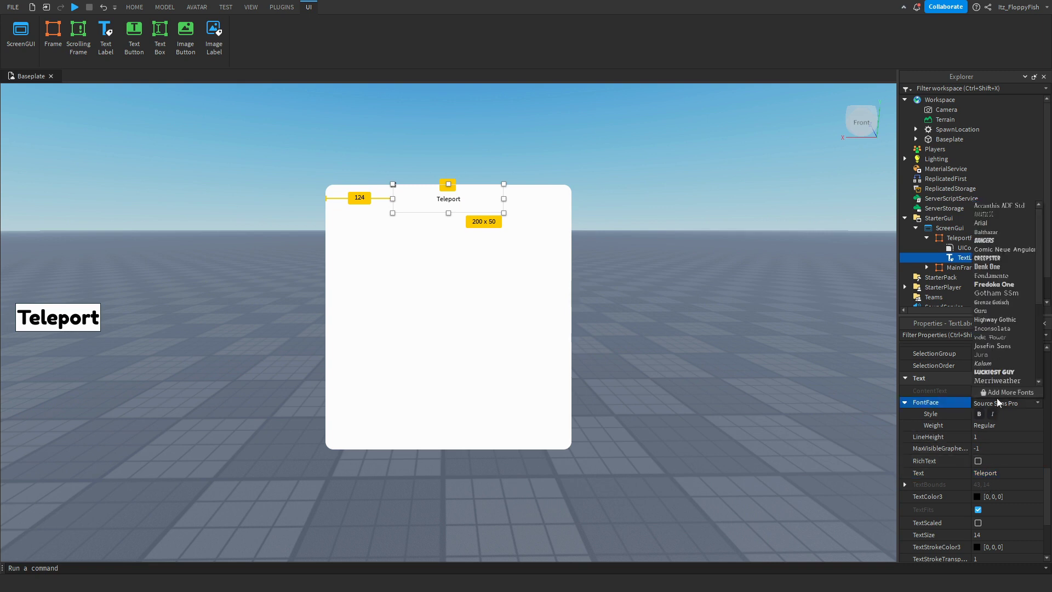
pyautogui.click(992, 281)
pyautogui.click(992, 535)
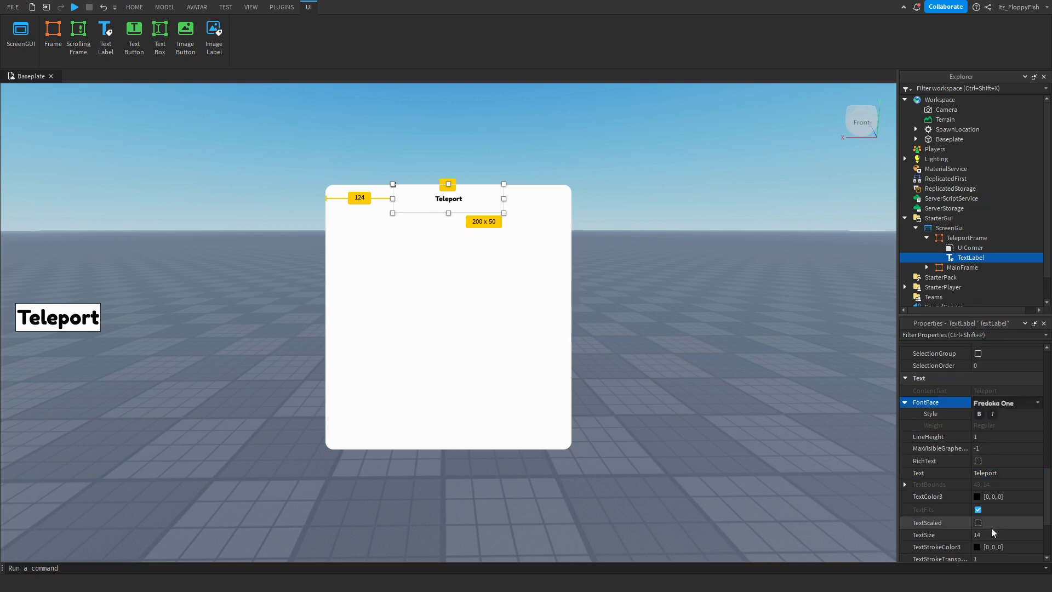
pyautogui.write('50')
pyautogui.press('Return')
pyautogui.click(698, 411)
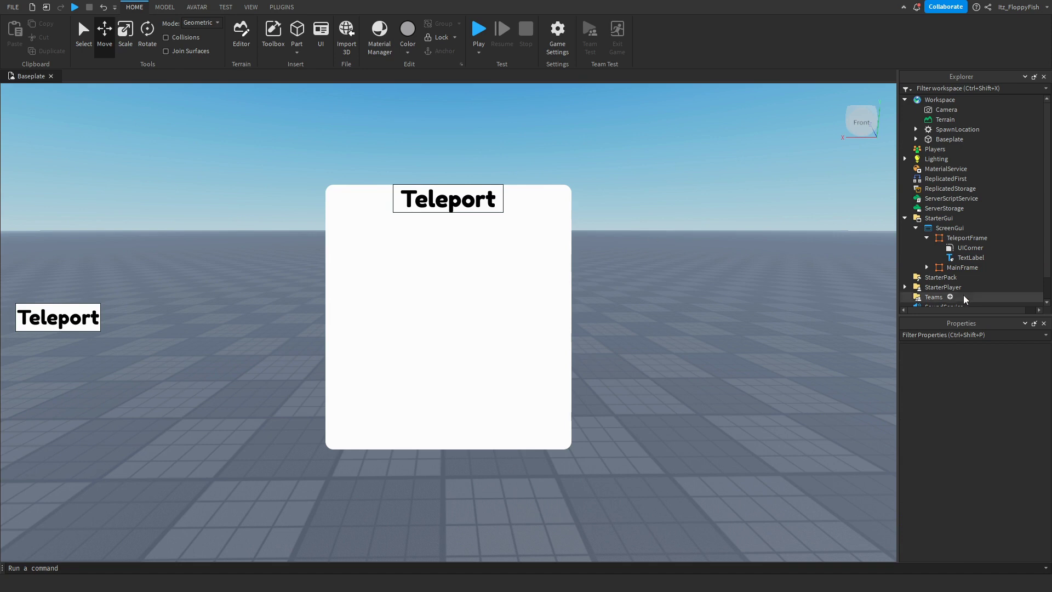
# Remove the label's border by setting BorderSizePixel to 0.
pyautogui.click(969, 258)
pyautogui.click(995, 519)
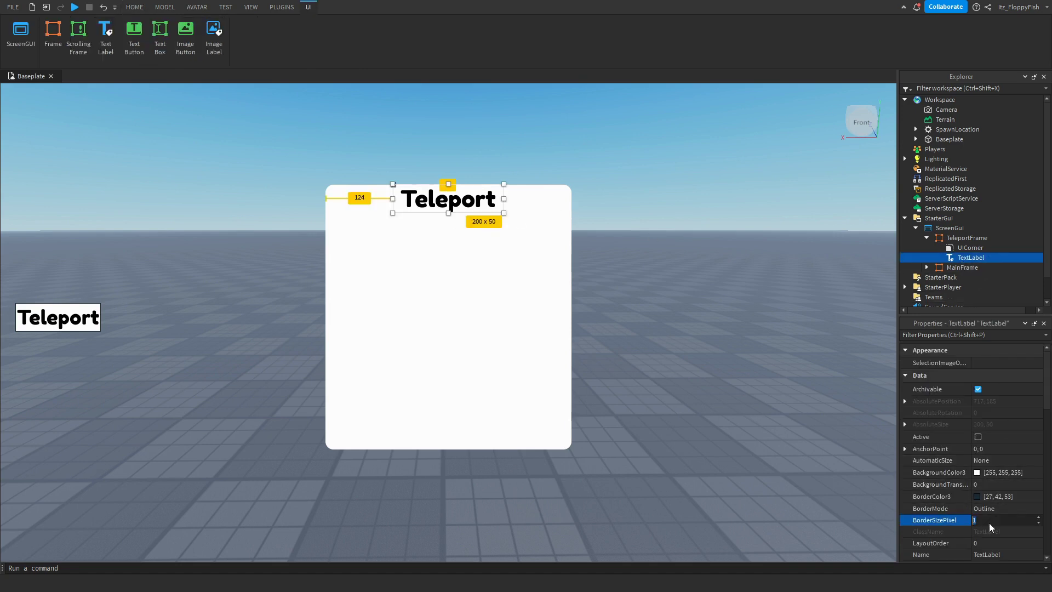
pyautogui.write('0')
pyautogui.press('Return')
pyautogui.click(660, 322)
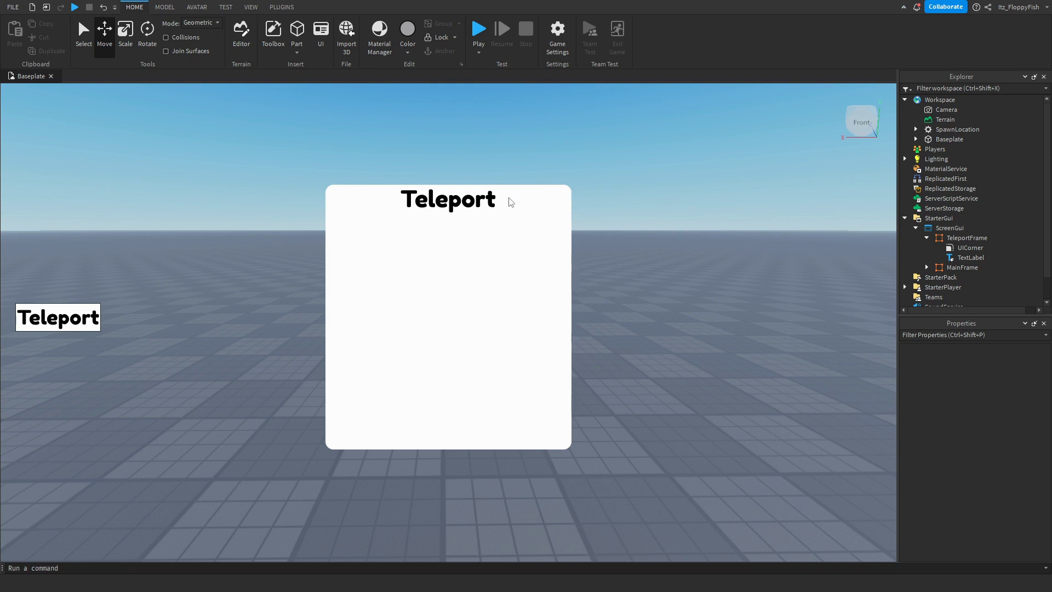
# Insert a TextButton into TeleportFrame and place it just below the Teleport title.
pyautogui.click(995, 238)
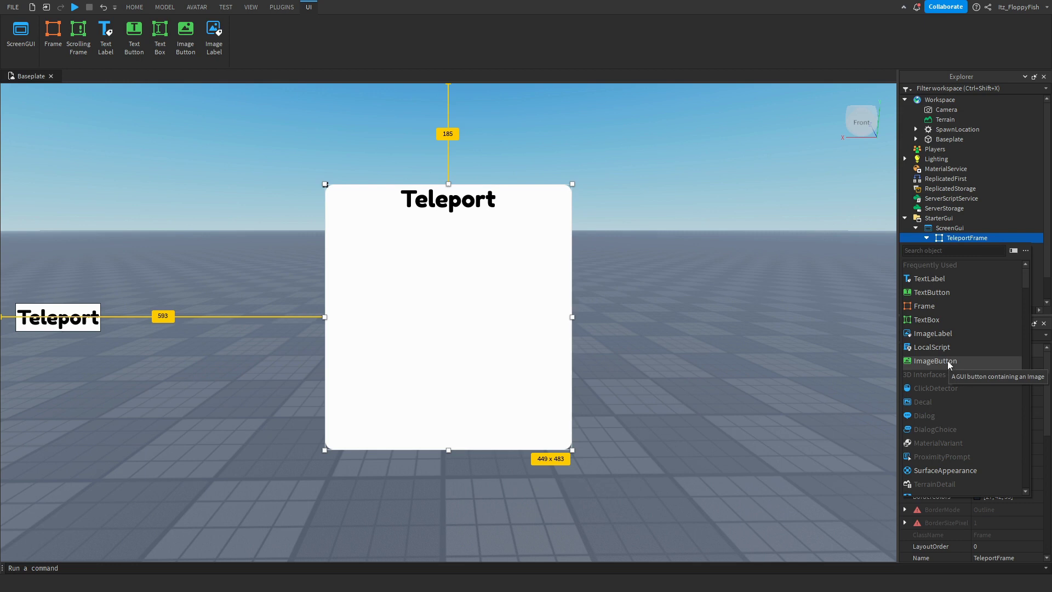
pyautogui.click(945, 303)
pyautogui.moveTo(399, 206); pyautogui.dragTo(467, 287)
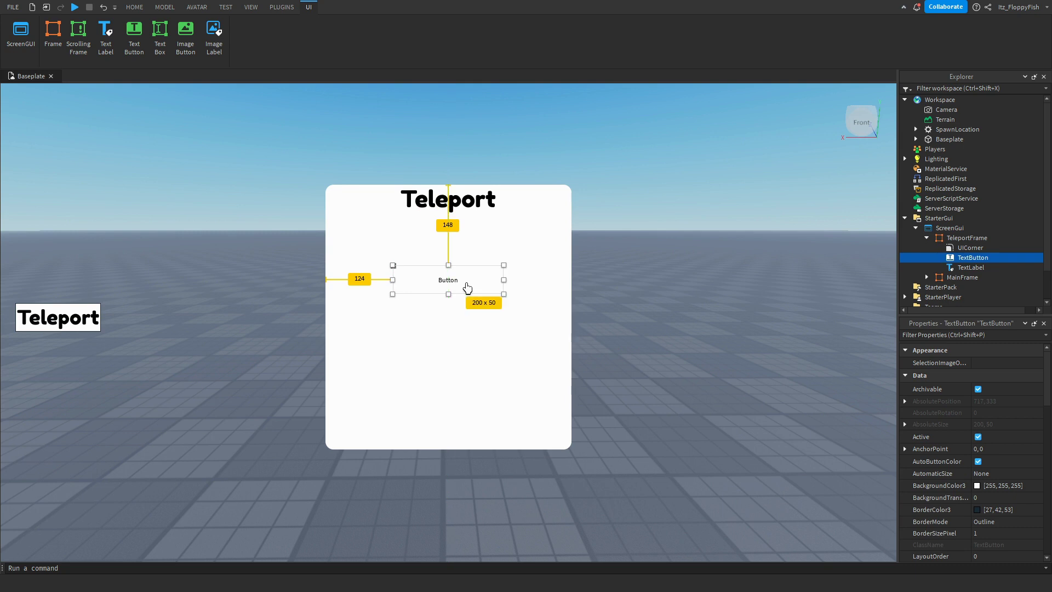
pyautogui.moveTo(468, 287); pyautogui.dragTo(465, 266)
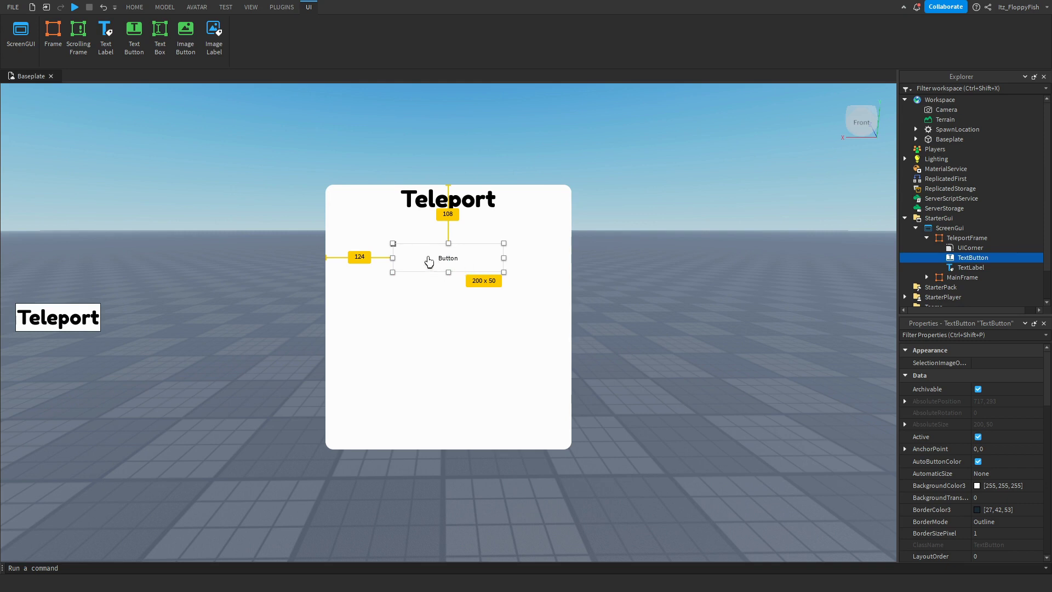
# Set the new button's BorderSizePixel to 0.
pyautogui.click(990, 534)
pyautogui.write('0')
pyautogui.press('Return')
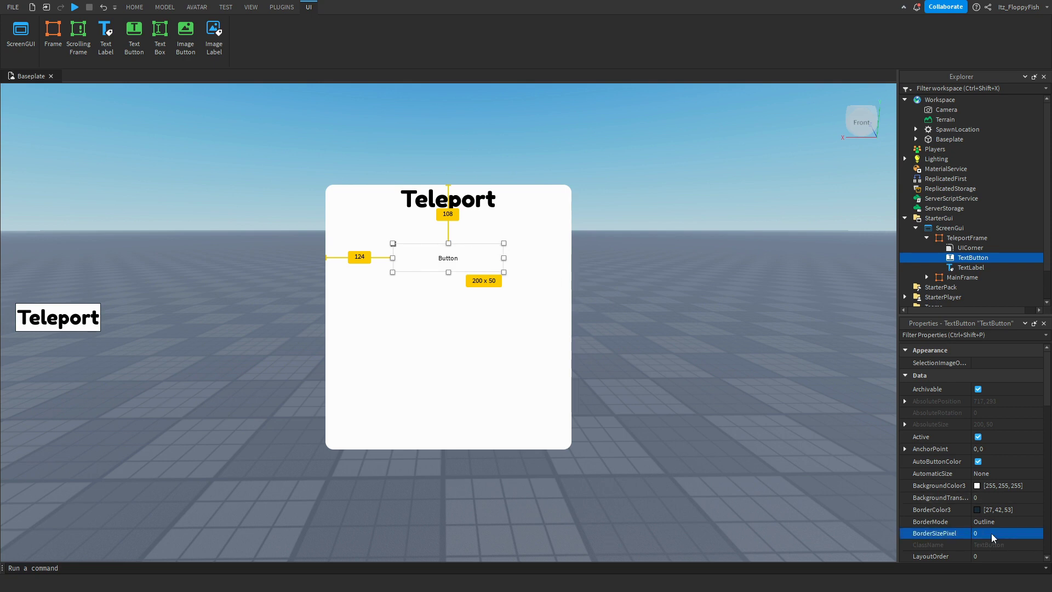
pyautogui.click(735, 476)
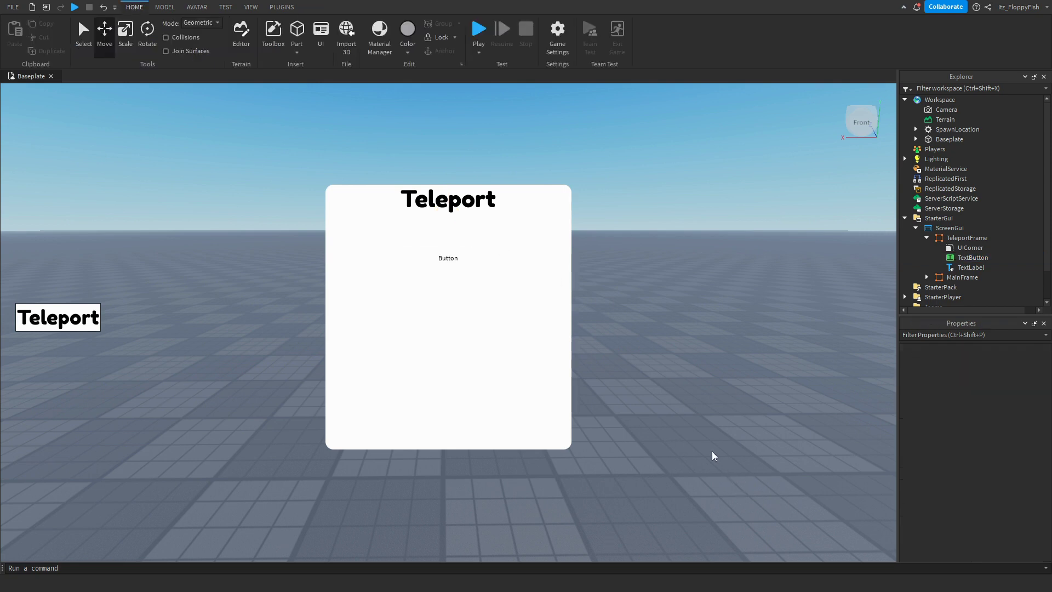
# Set the TextButton's BackgroundColor3 to light blue (0, 170, 255).
pyautogui.click(966, 261)
pyautogui.scroll(-3, 1001, 495)
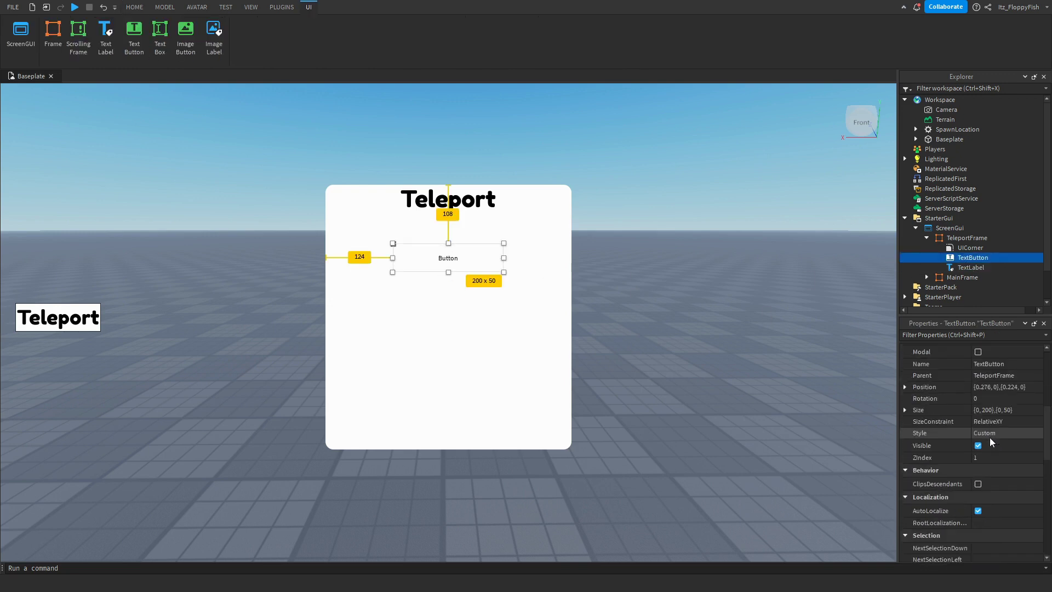
pyautogui.scroll(5, 991, 443)
pyautogui.click(978, 449)
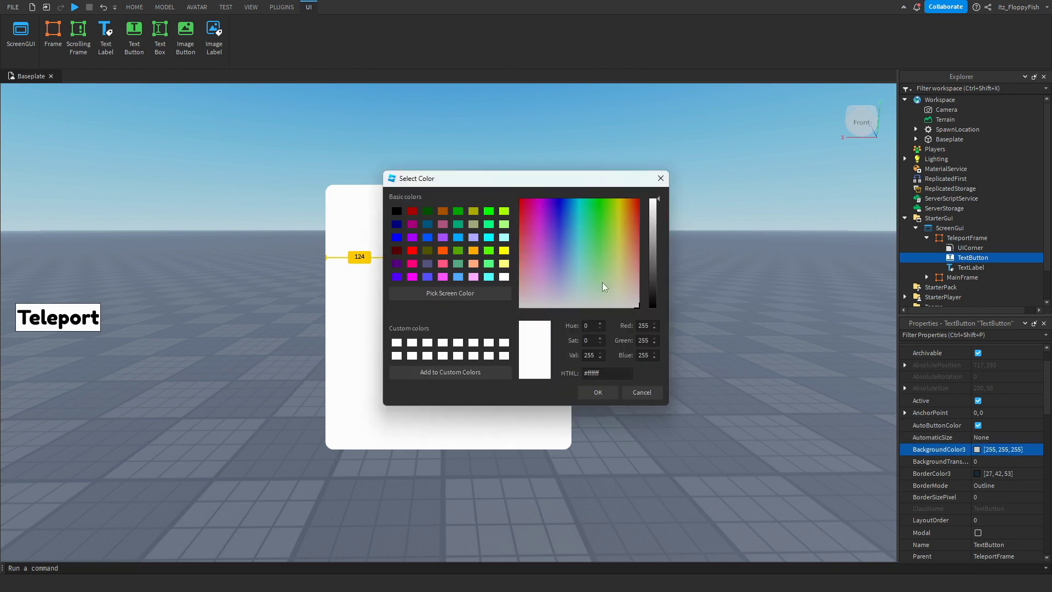
pyautogui.click(456, 237)
pyautogui.click(596, 391)
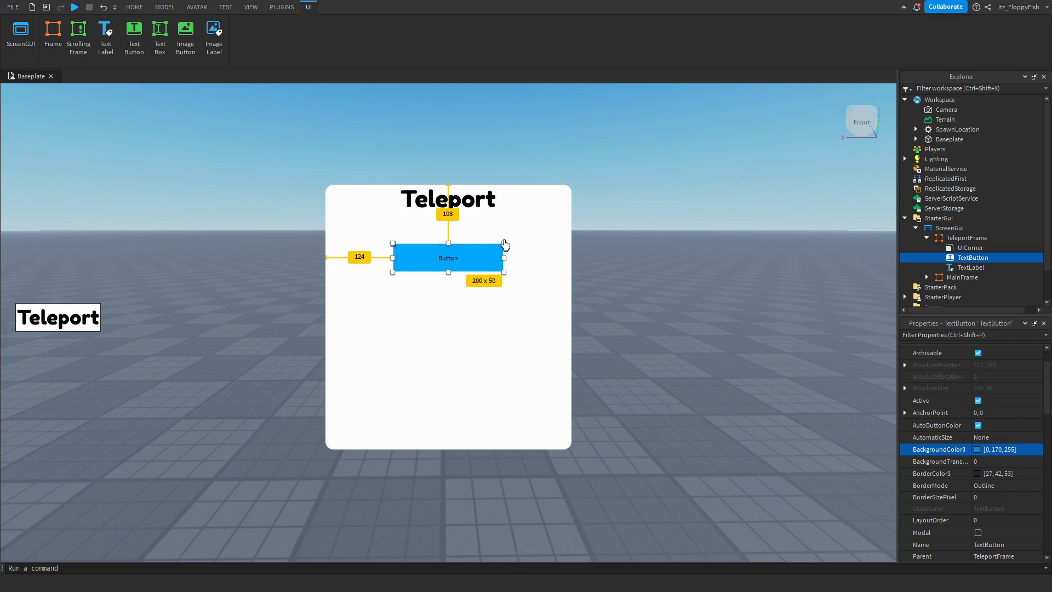
pyautogui.scroll(-6, 975, 445)
pyautogui.scroll(-6, 981, 478)
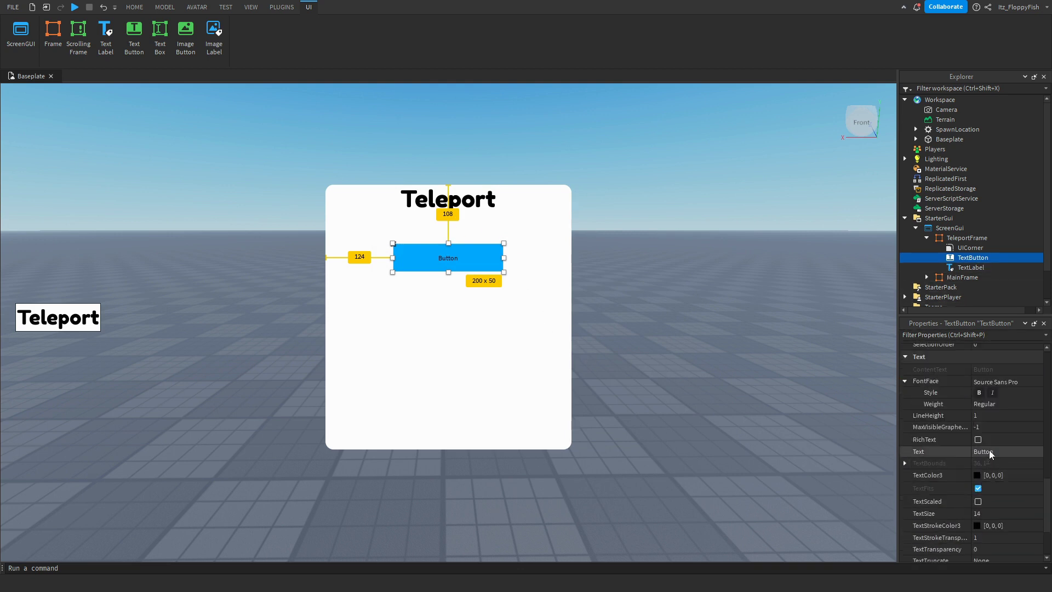
# Set the button's font to Fredoka One and enable TextScaled.
pyautogui.click(993, 382)
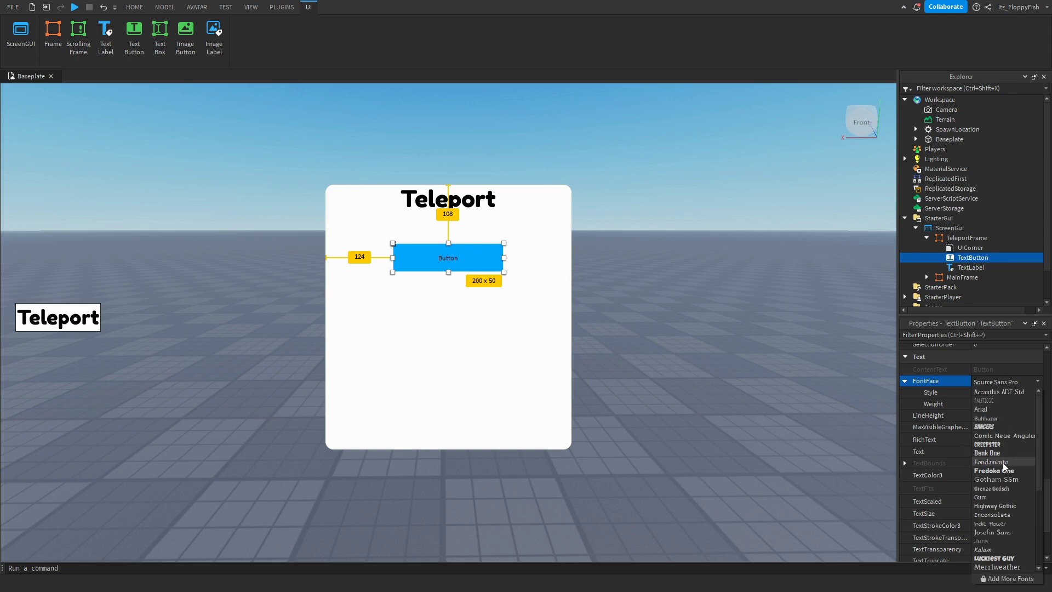
pyautogui.click(1001, 472)
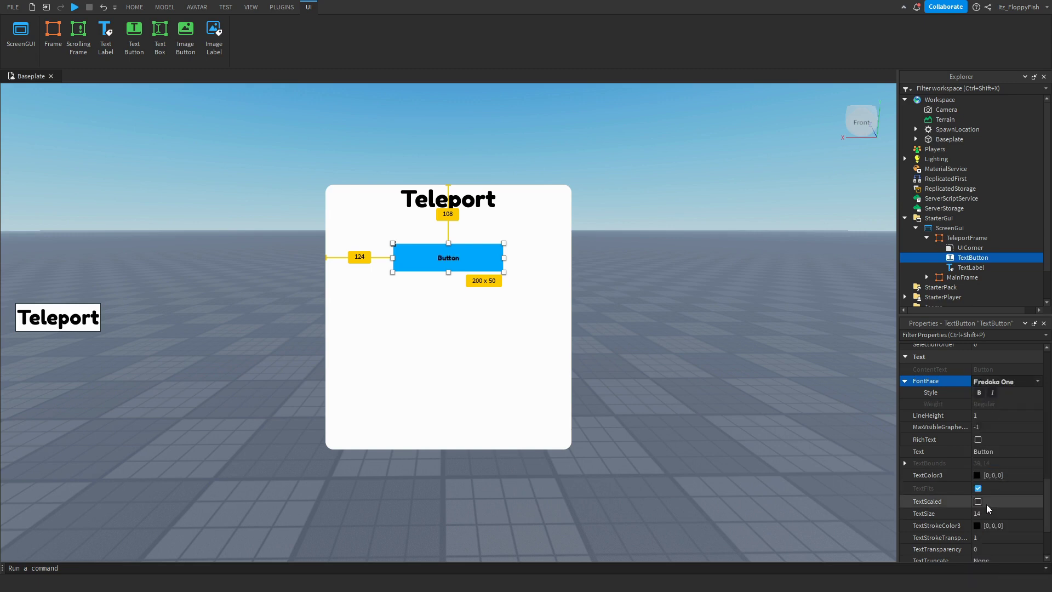
pyautogui.click(985, 502)
# Change the button's text to 'Blue Area'.
pyautogui.click(992, 450)
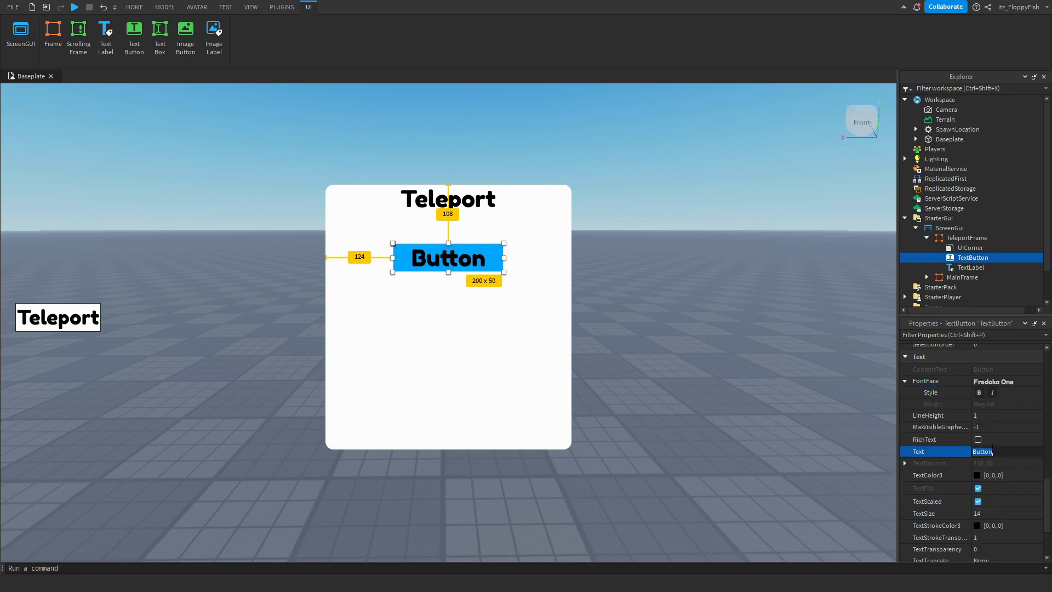
pyautogui.press('BackSpace')
pyautogui.write('Blue Area')
pyautogui.press('Return')
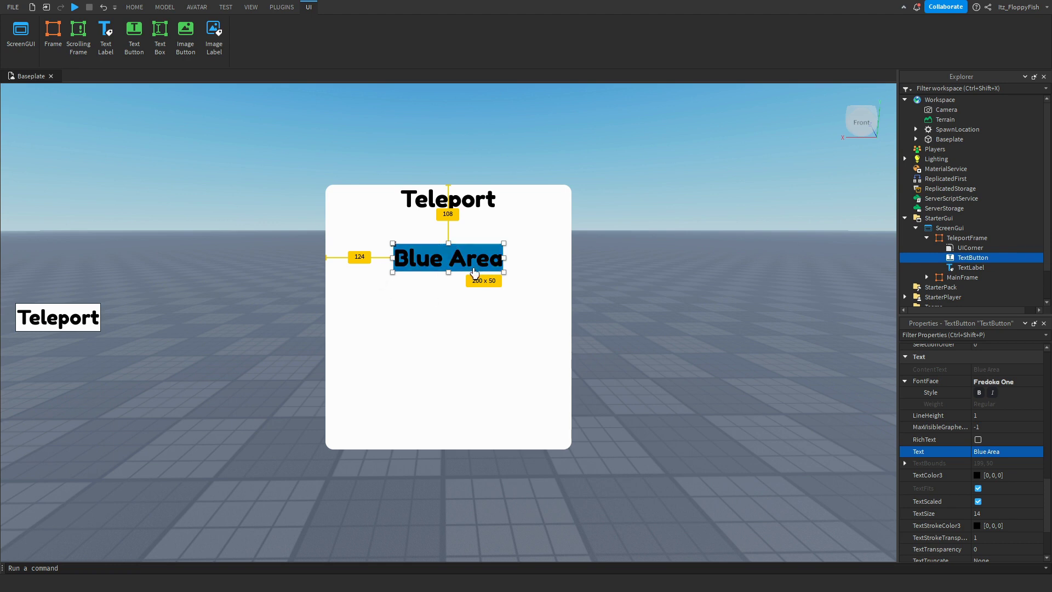
pyautogui.click(664, 276)
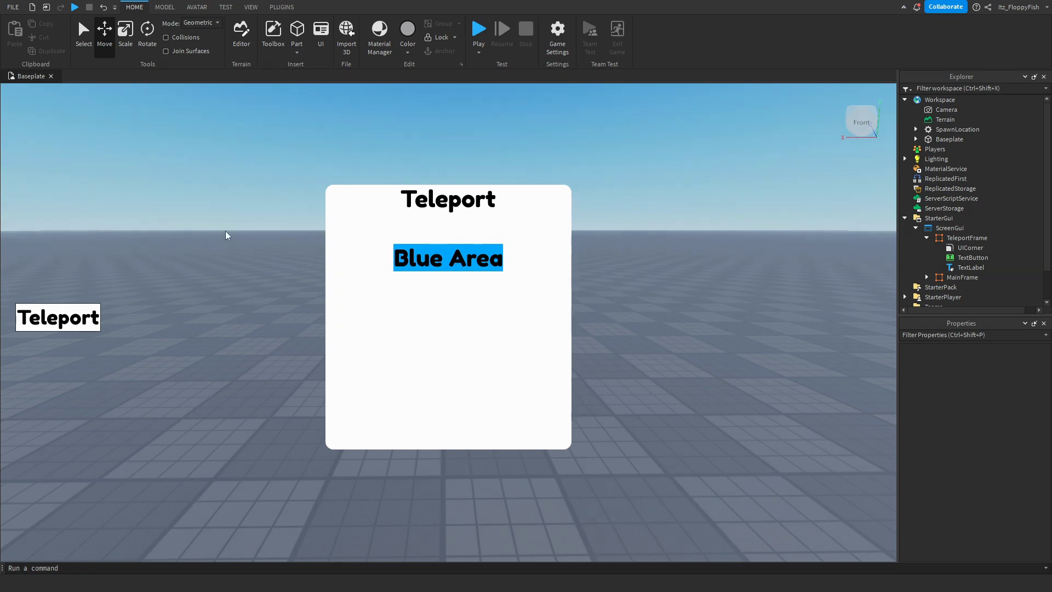
# Insert a LocalScript under the Blue Area TextButton and open it in the editor.
pyautogui.click(964, 258)
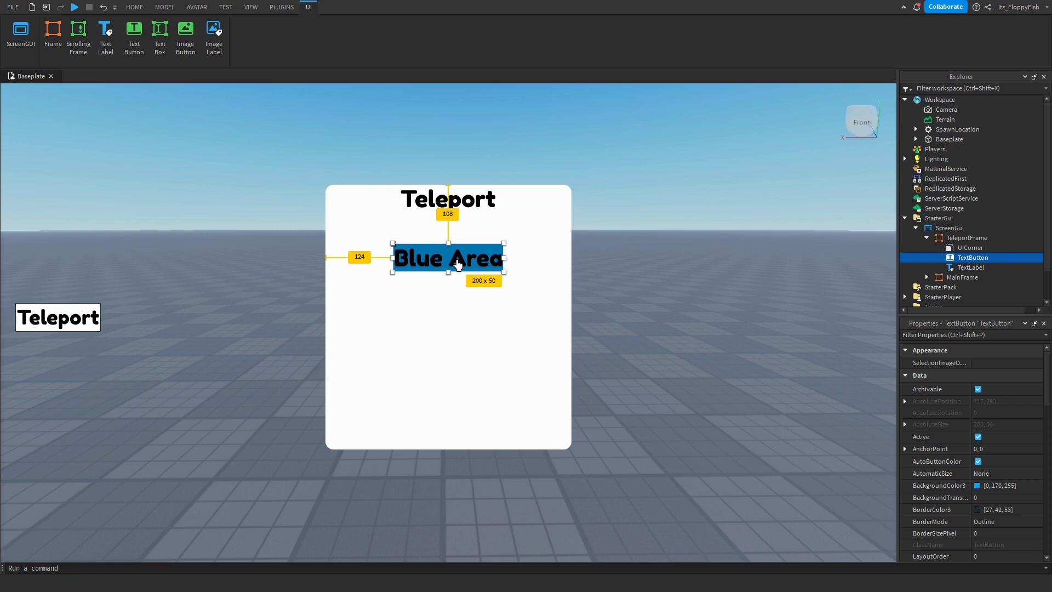
pyautogui.click(997, 257)
pyautogui.click(965, 299)
pyautogui.click(606, 293)
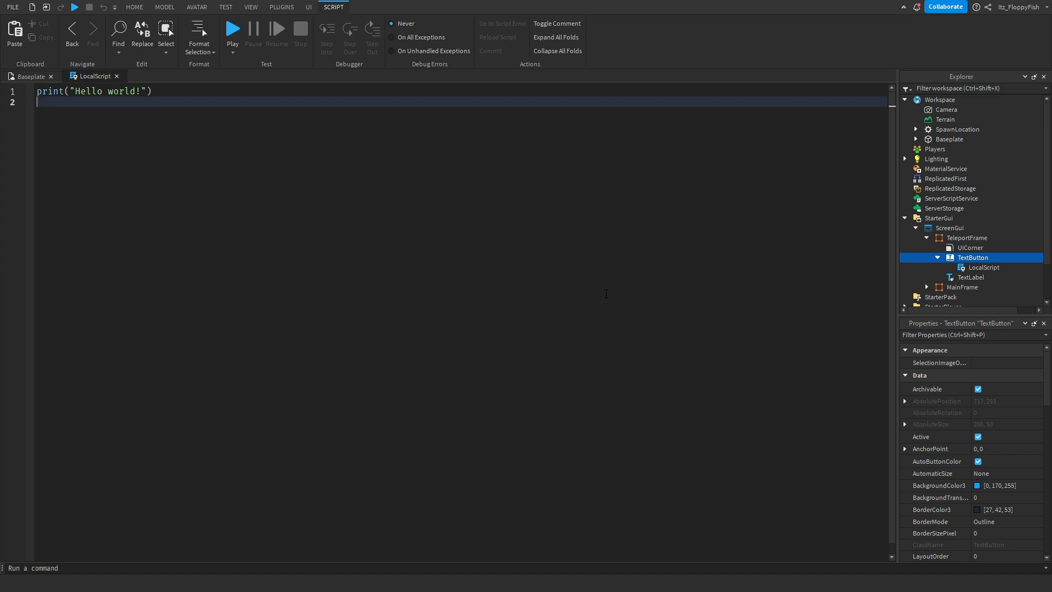
# Replace the default print line with the pasted teleport script.
pyautogui.hotkey('ctrl', 'a')
pyautogui.press('BackSpace')
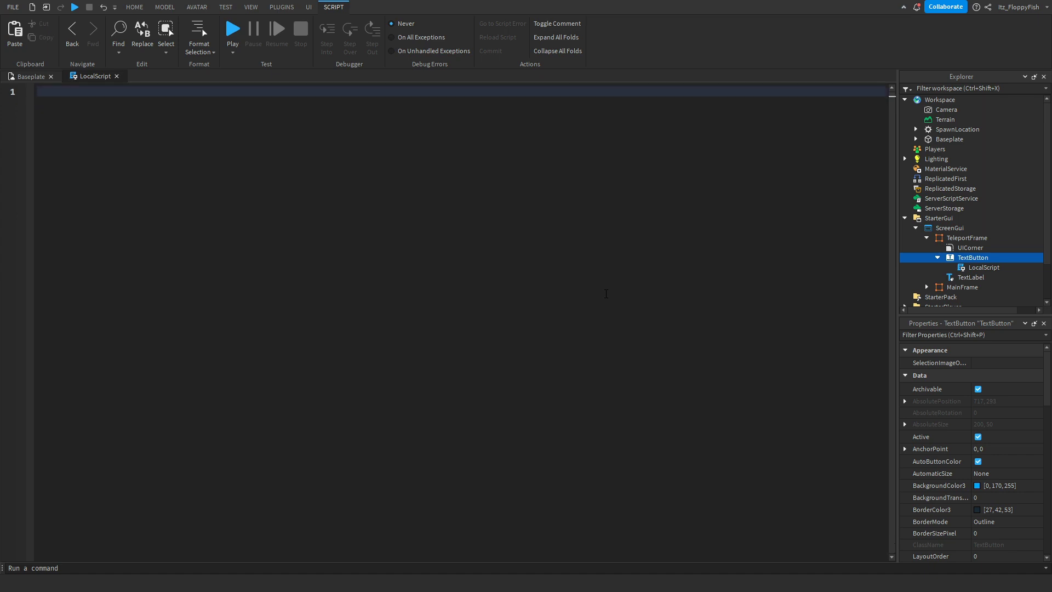
pyautogui.write('wait(1) player = game.Players.LocalPlayer button = script.Parent local debounce = false  function teleport() \tif not debounce then \t\tdebounce = true \t\tLowerTorso = player.Character.LowerTorso \t\tLowerTorso.CFrame = game.Workspace.CHANGEYOURPARTNAME.CFrame -- Change "CHANGEYOURPARTNAME" to whatever you rename your part to. \t\tscript.Parent.Parent.Visible = false \tend end  button.MouseButton1Click:Connect(teleport) while true do wait() \tdebounce = false \twait(2) -- This limits to how often a player can click the teleport button (In seconds). end')
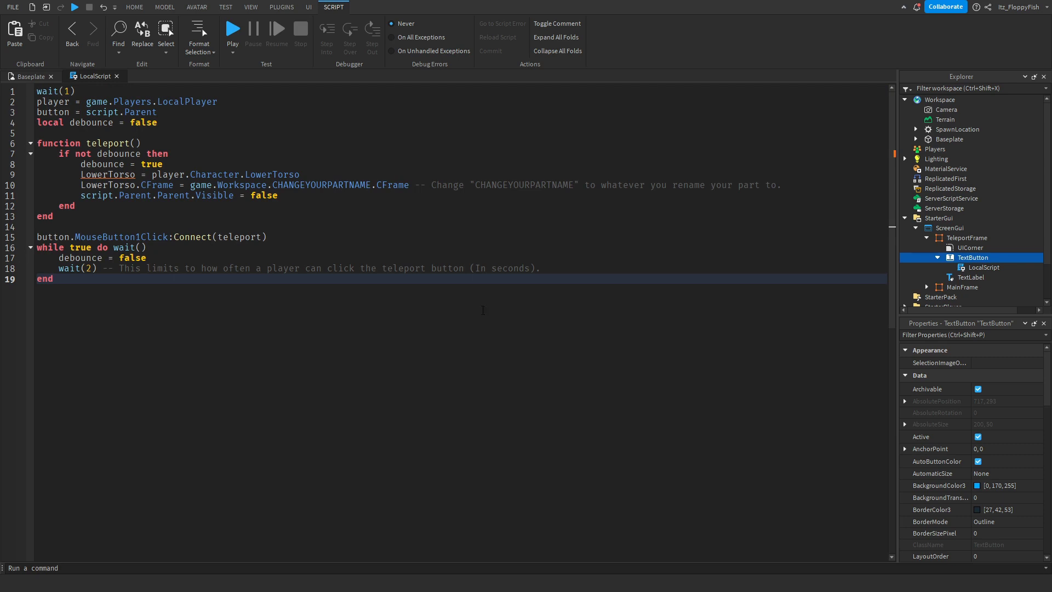
# Close the LocalScript, collapse the TextButton in Explorer, and duplicate it.
pyautogui.click(116, 76)
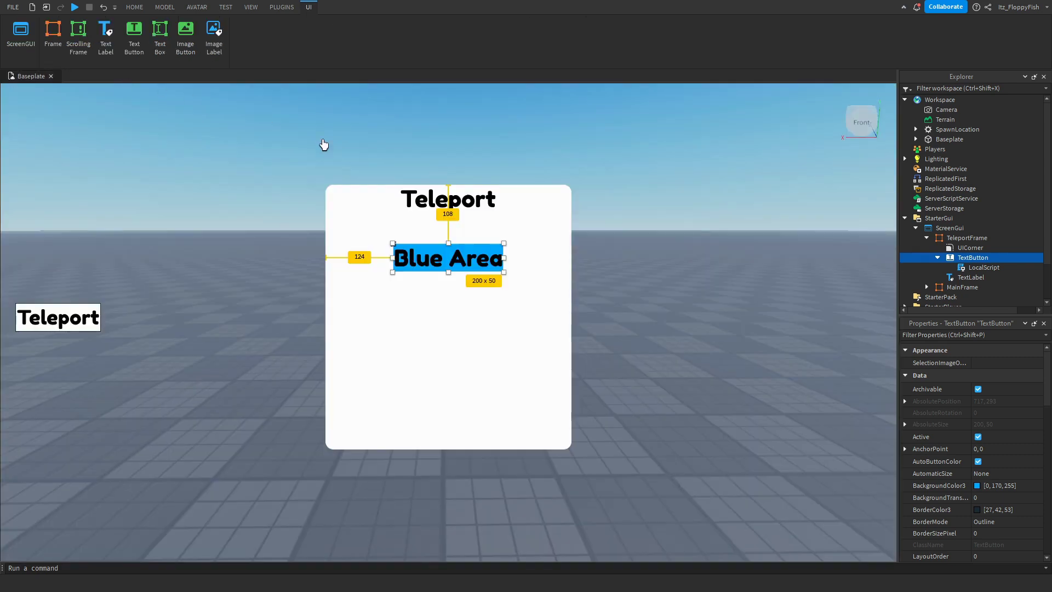
pyautogui.click(938, 257)
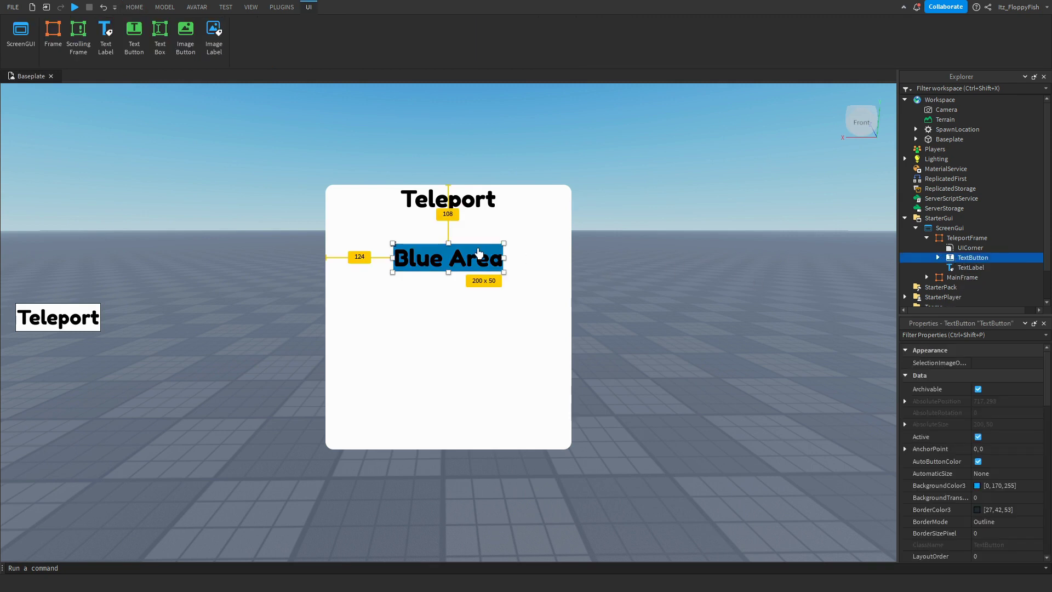
pyautogui.hotkey('ctrl', 'd')
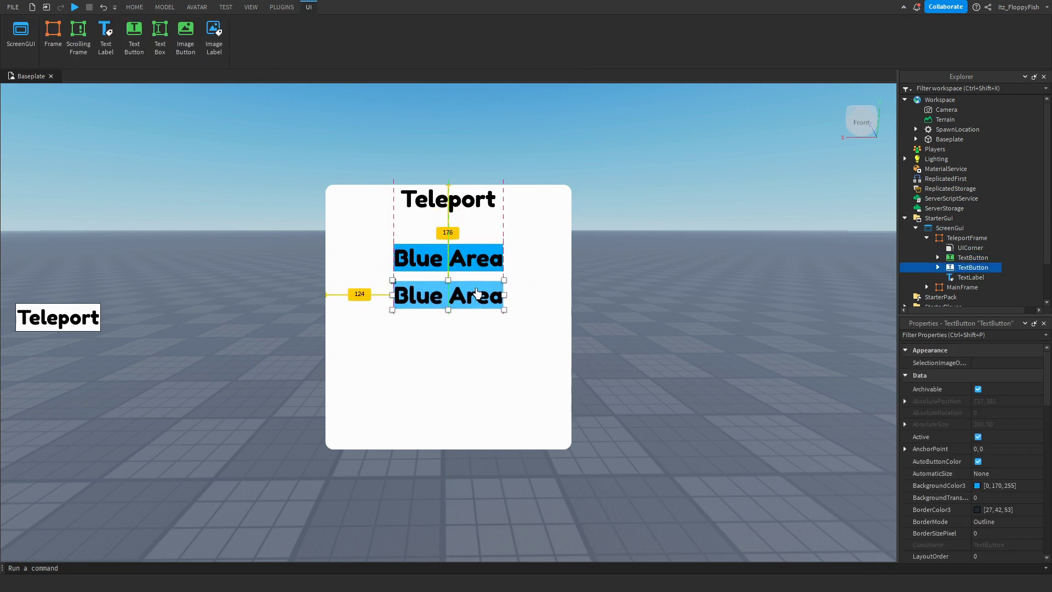